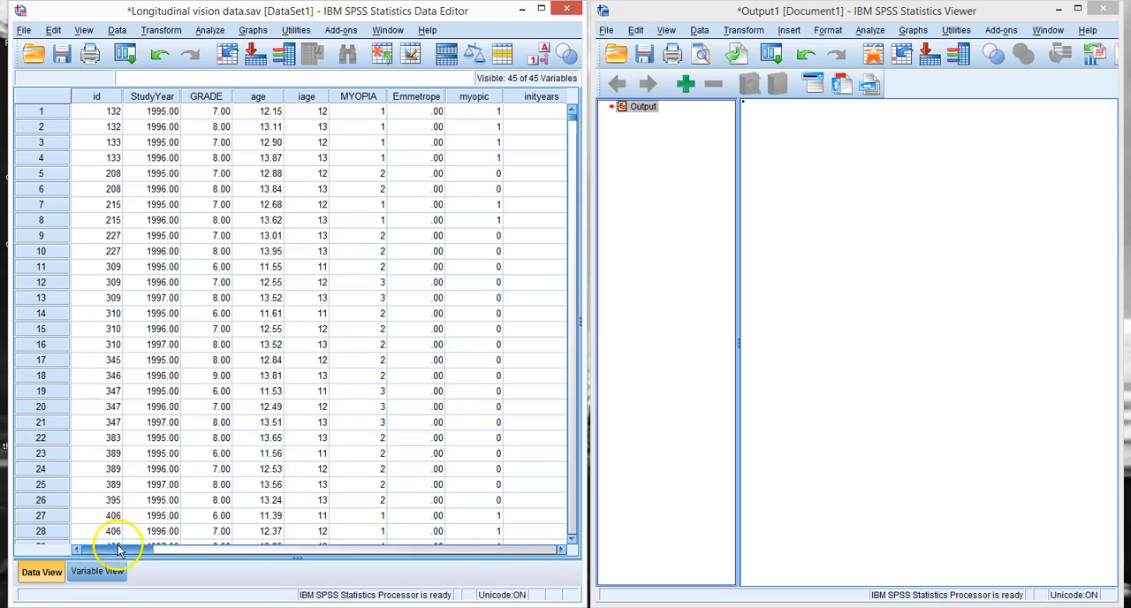
pyautogui.moveTo(94, 549); pyautogui.dragTo(88, 601)
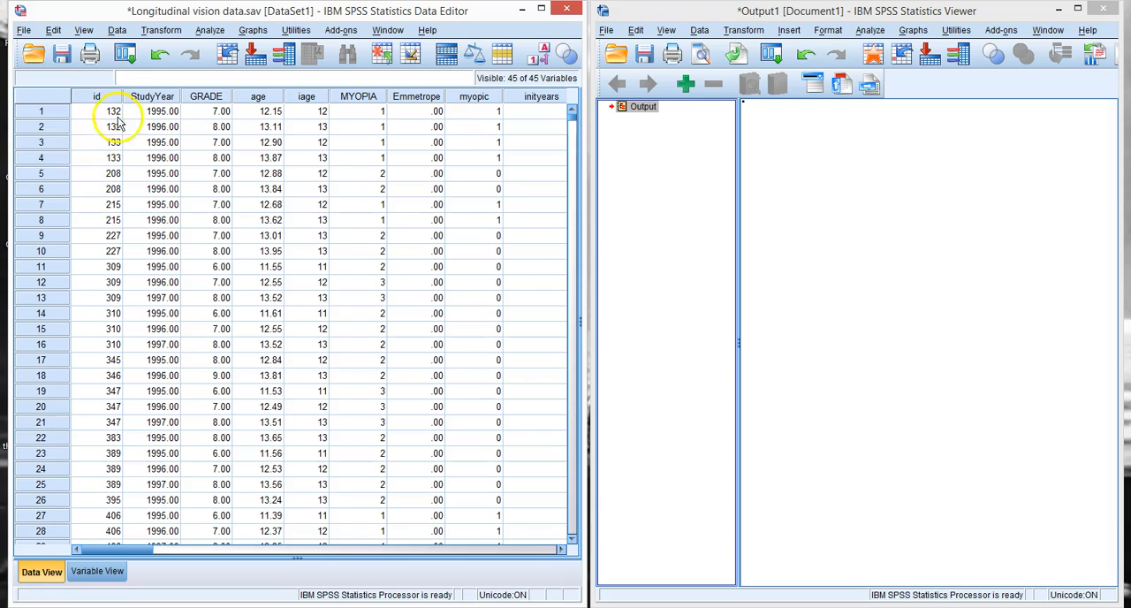
pyautogui.moveTo(572, 115)
pyautogui.mouseDown()
pyautogui.moveTo(579, 536)
pyautogui.moveTo(565, 227)
pyautogui.moveTo(574, 120)
pyautogui.mouseUp()
pyautogui.moveTo(452, 607)
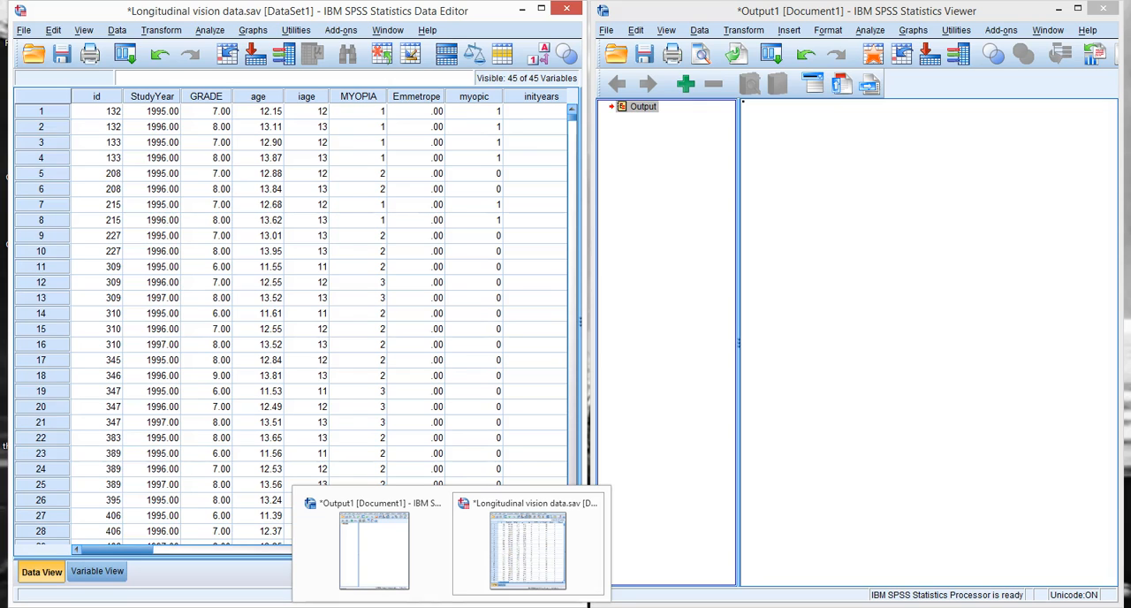
pyautogui.moveTo(380, 567)
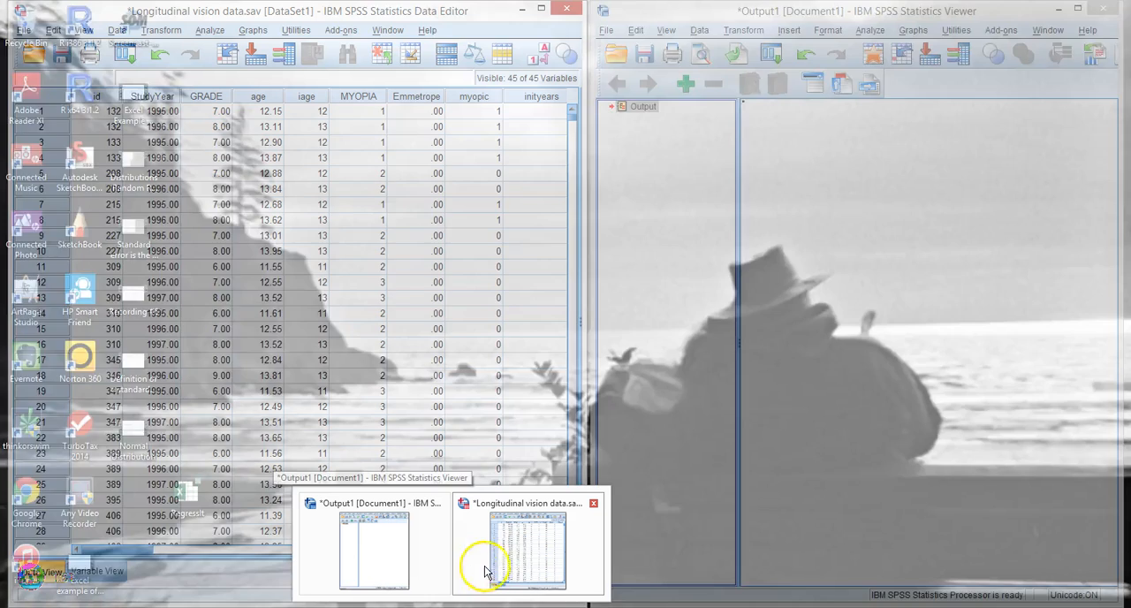
pyautogui.moveTo(500, 570)
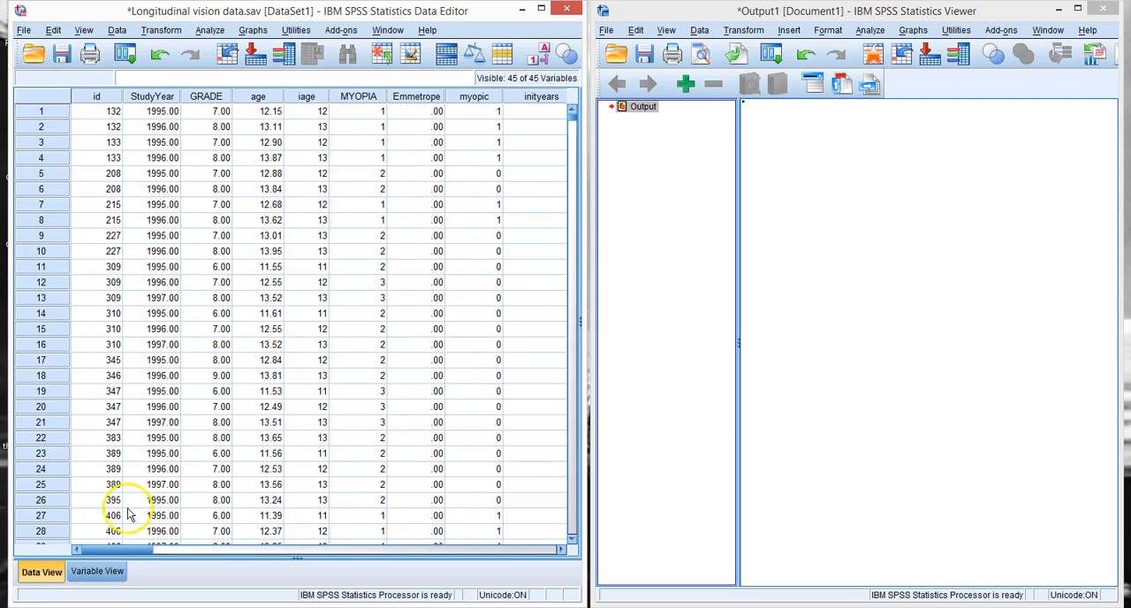
# Step: Widen the Label column in the variable definitions to show full labels, and check the value labels of the myopic variable
pyautogui.click(97, 571)
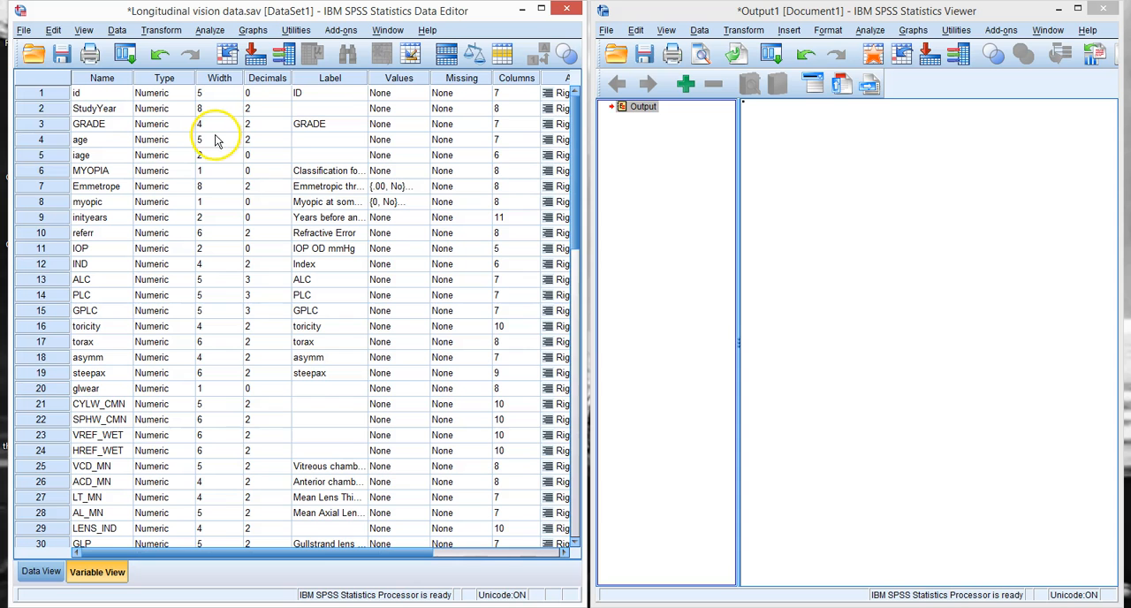
pyautogui.moveTo(572, 194); pyautogui.dragTo(556, 346)
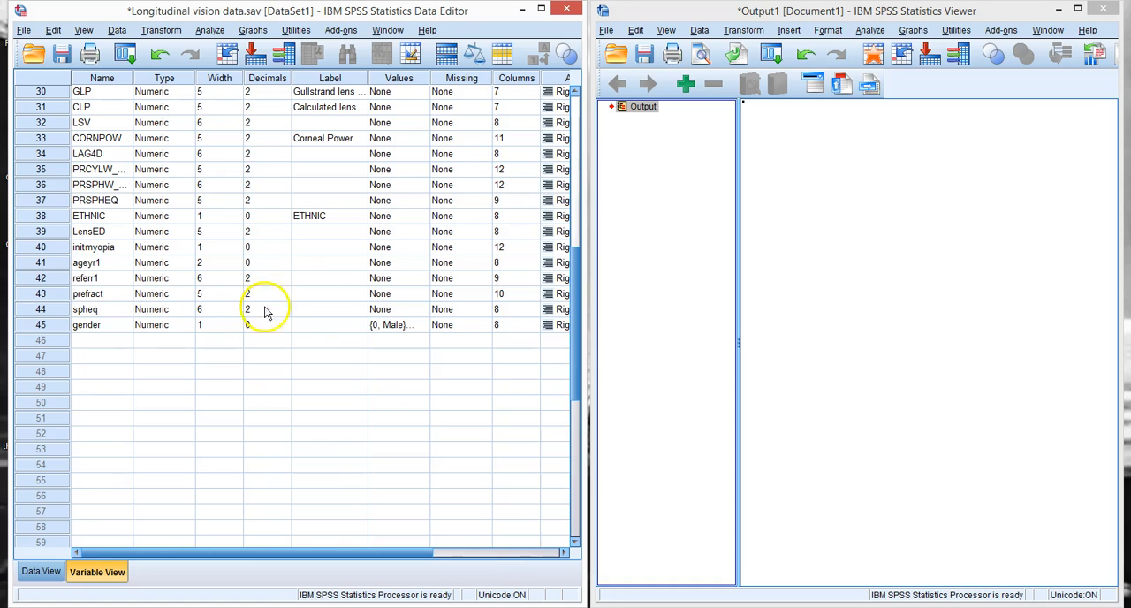
pyautogui.moveTo(576, 322); pyautogui.dragTo(585, 151)
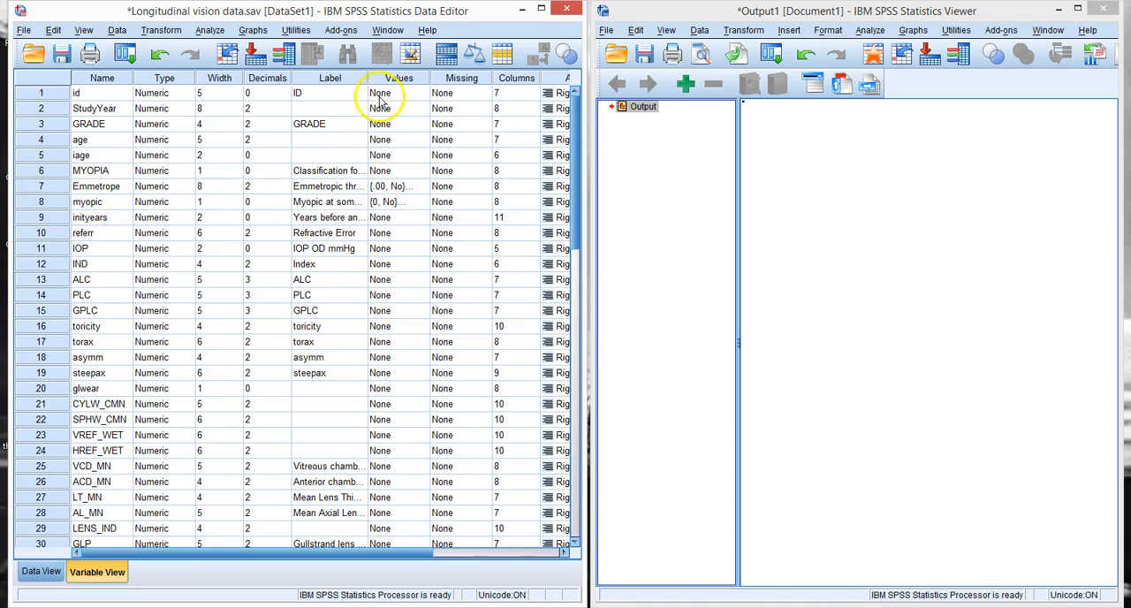
pyautogui.moveTo(367, 78); pyautogui.dragTo(459, 99)
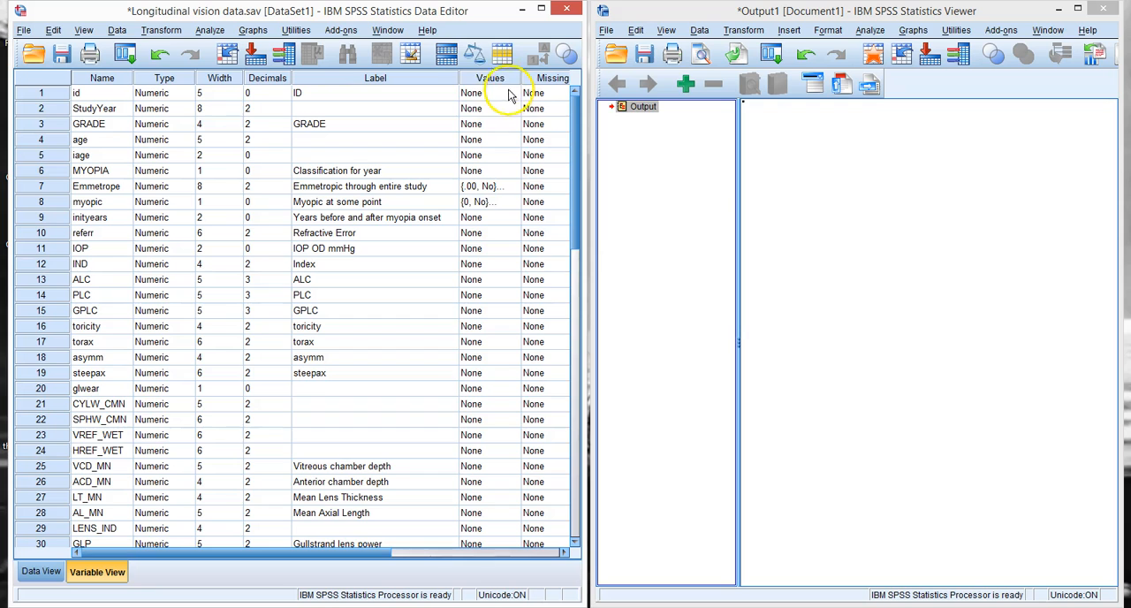
pyautogui.click(520, 203)
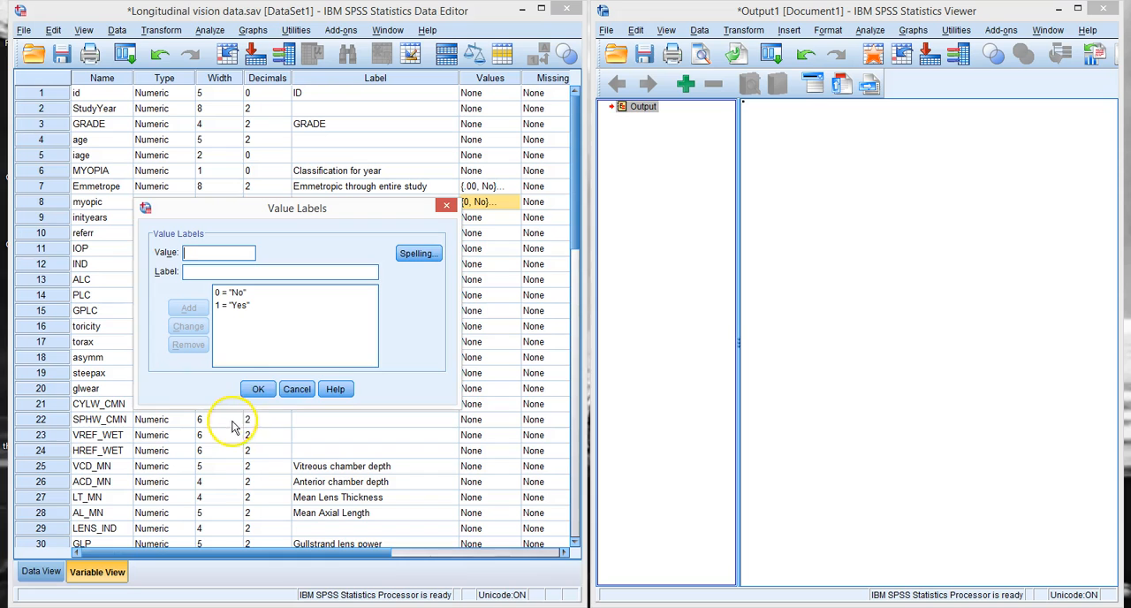
pyautogui.click(256, 388)
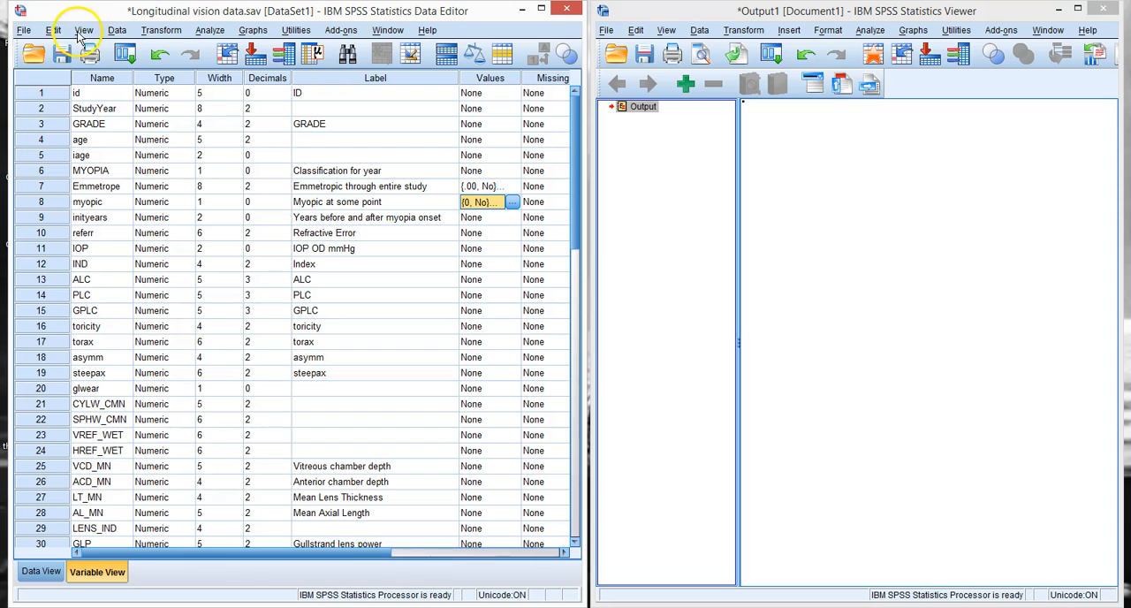
# Step: Sort the cases ascending by ID and StudyYear, and return to the data rows
pyautogui.click(116, 32)
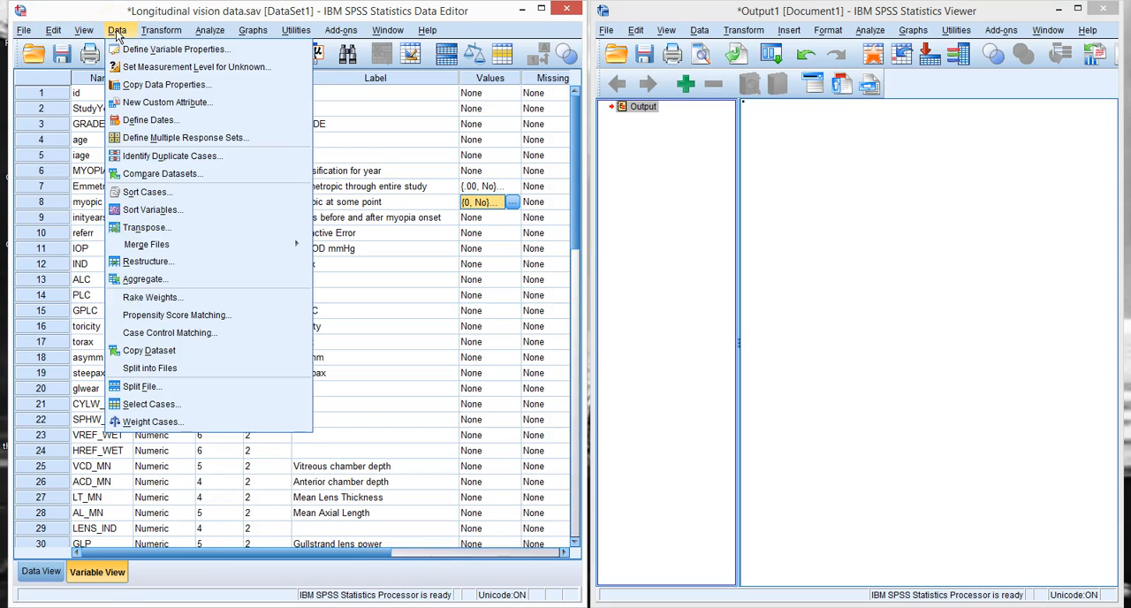
pyautogui.click(137, 192)
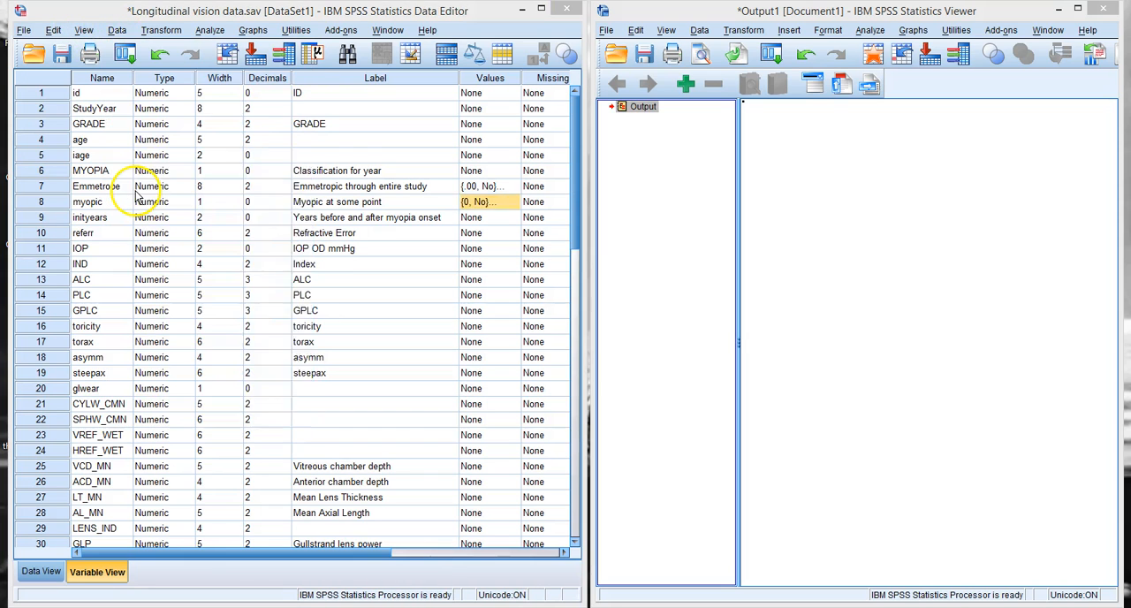
pyautogui.click(382, 220)
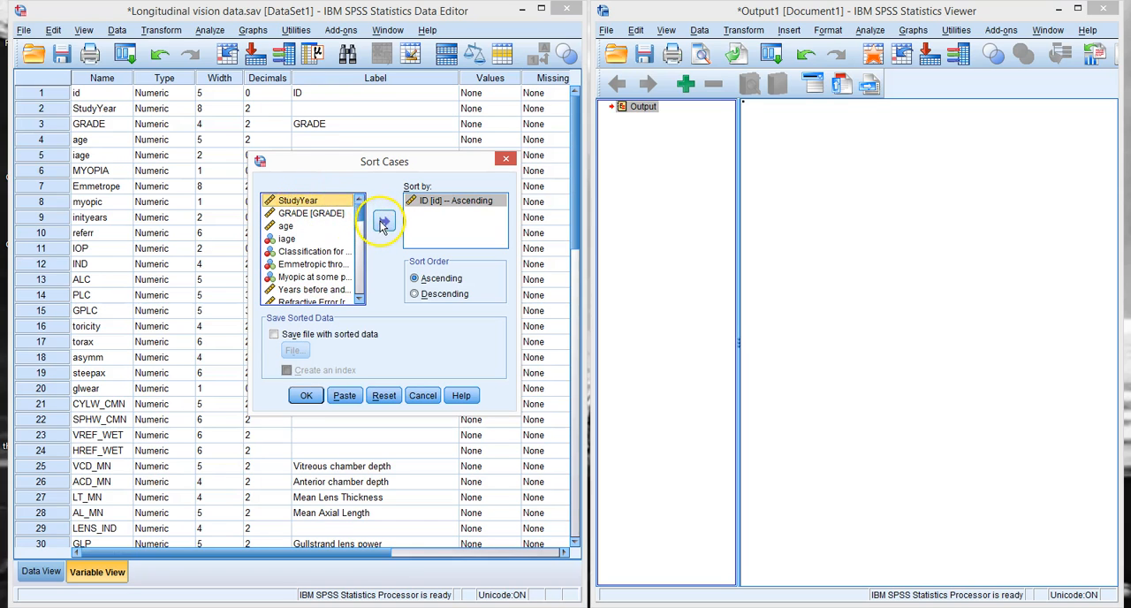
pyautogui.click(384, 220)
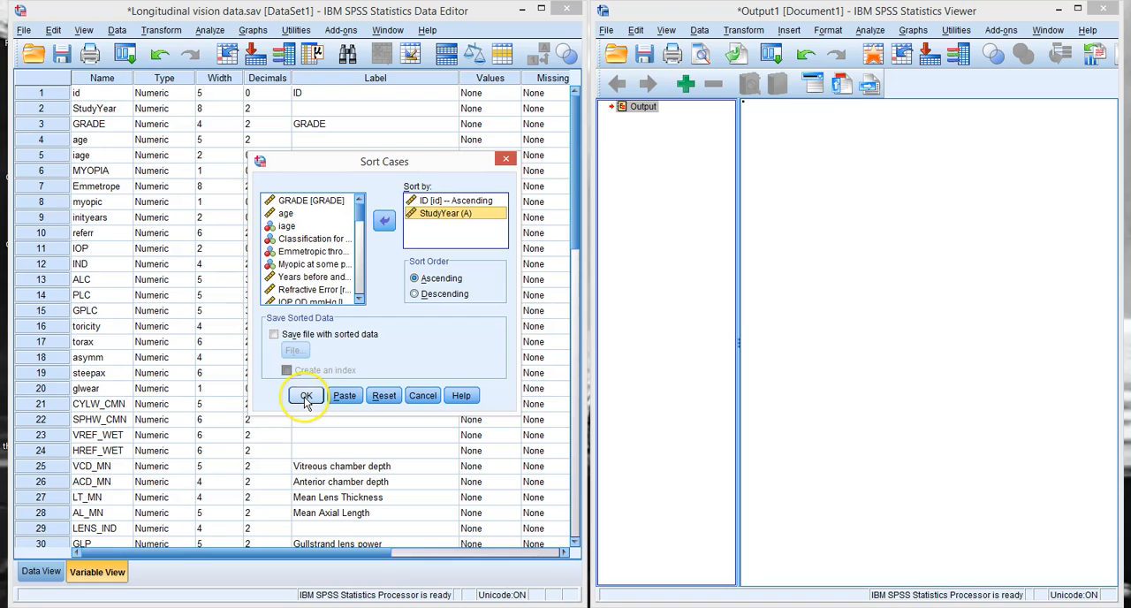
pyautogui.click(304, 396)
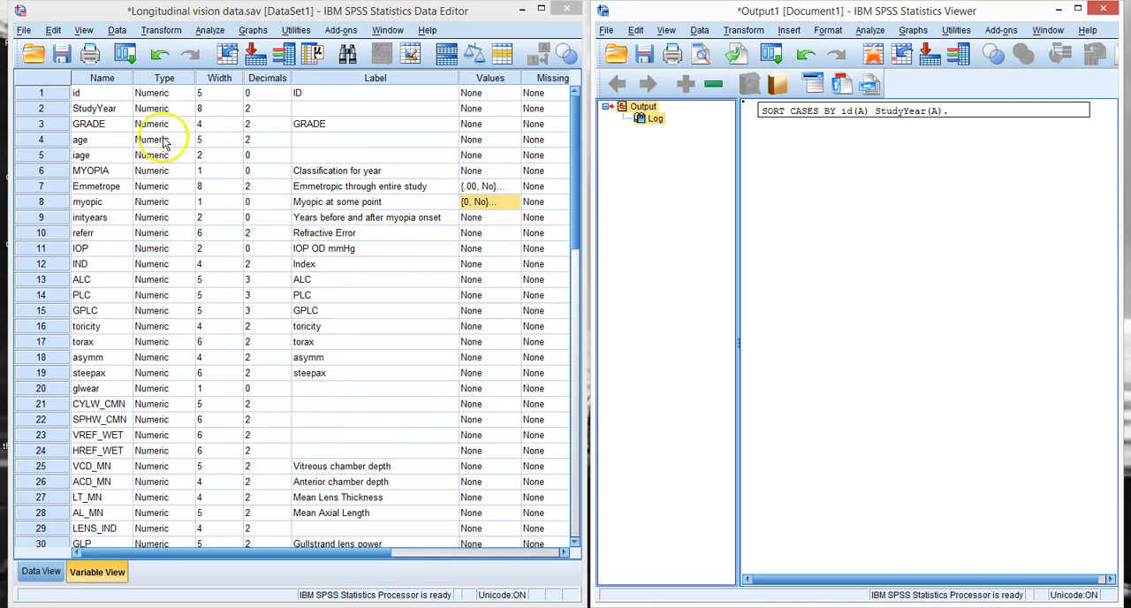
pyautogui.click(42, 571)
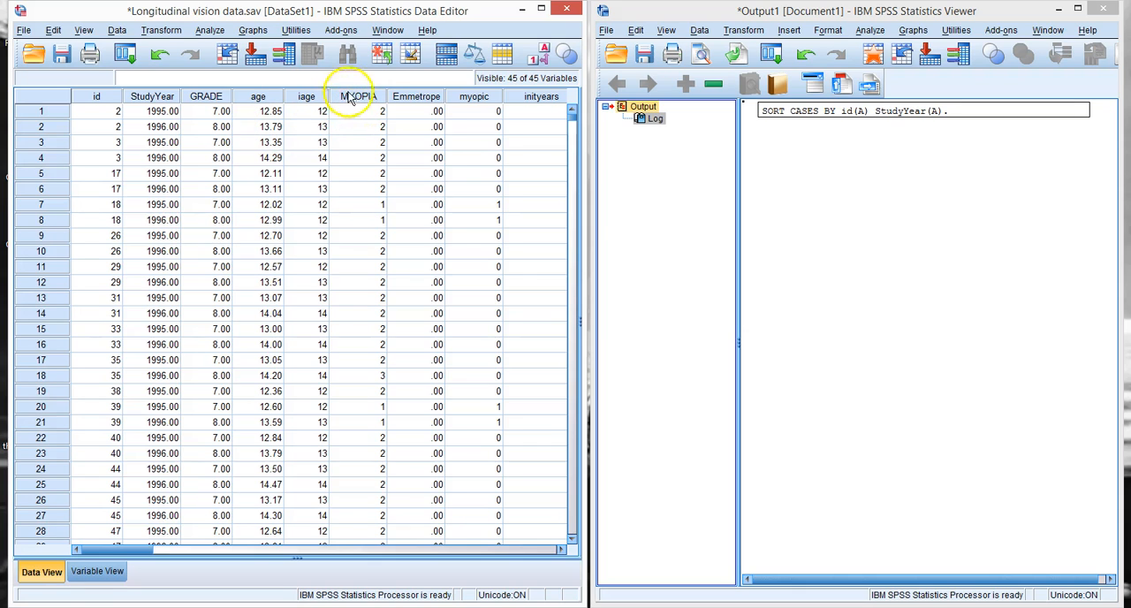
# Step: Start a Frequencies analysis and reset it to empty the list of analysed variables
pyautogui.click(210, 30)
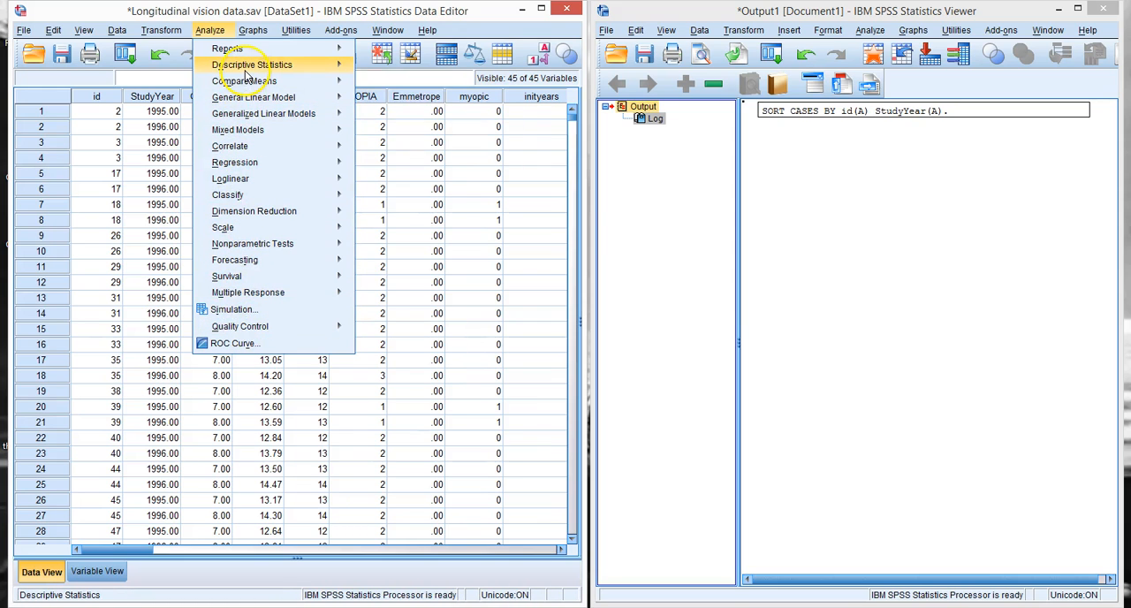
pyautogui.moveTo(246, 70)
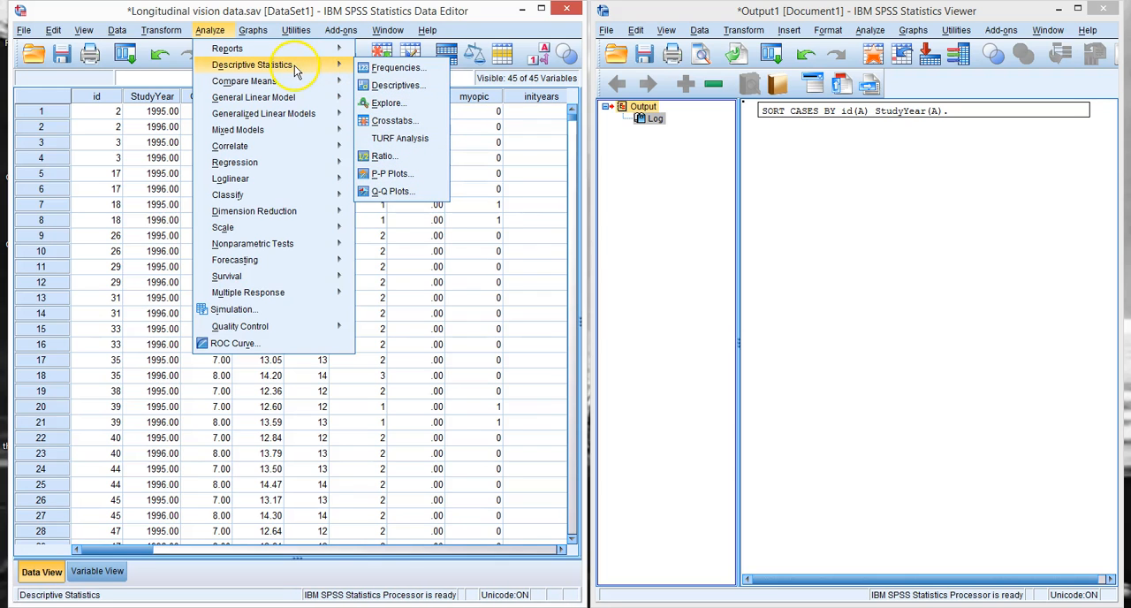
pyautogui.moveTo(294, 86)
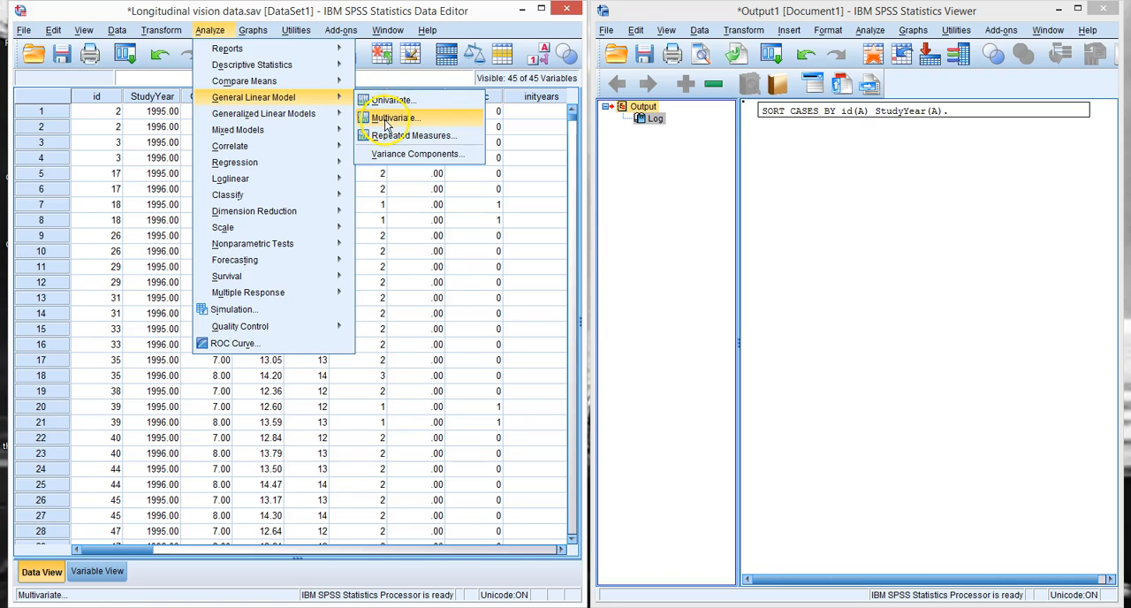
pyautogui.moveTo(283, 170)
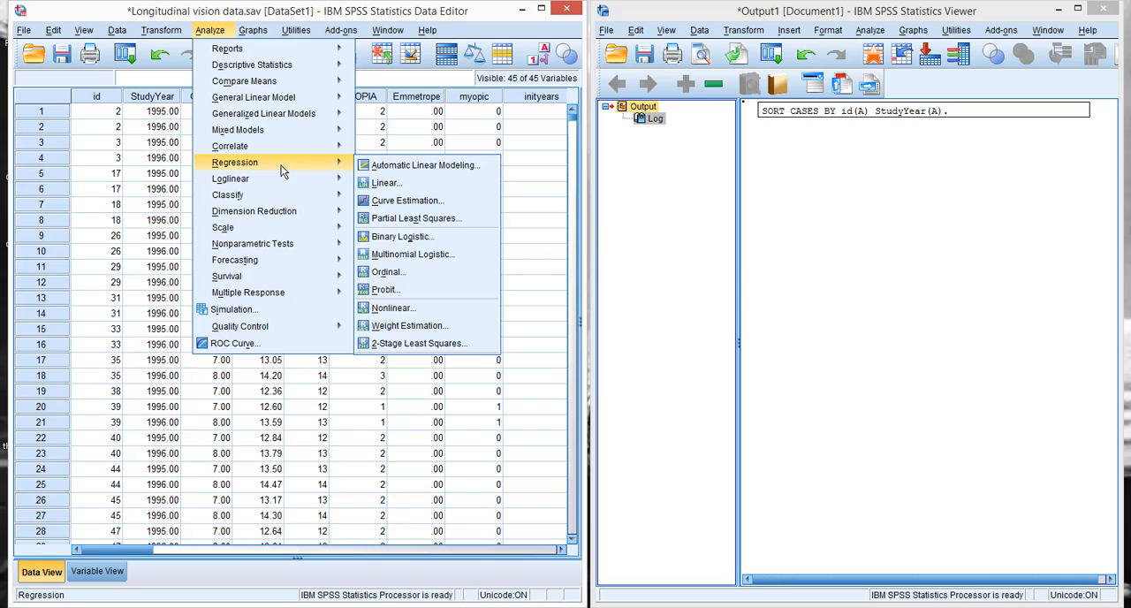
pyautogui.click(272, 69)
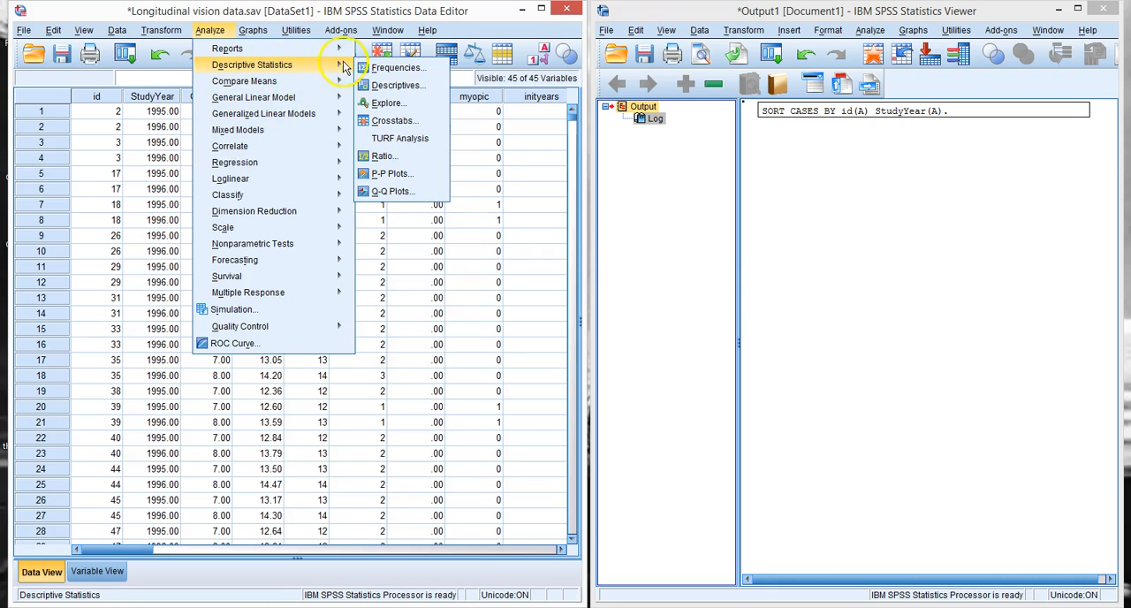
pyautogui.click(372, 68)
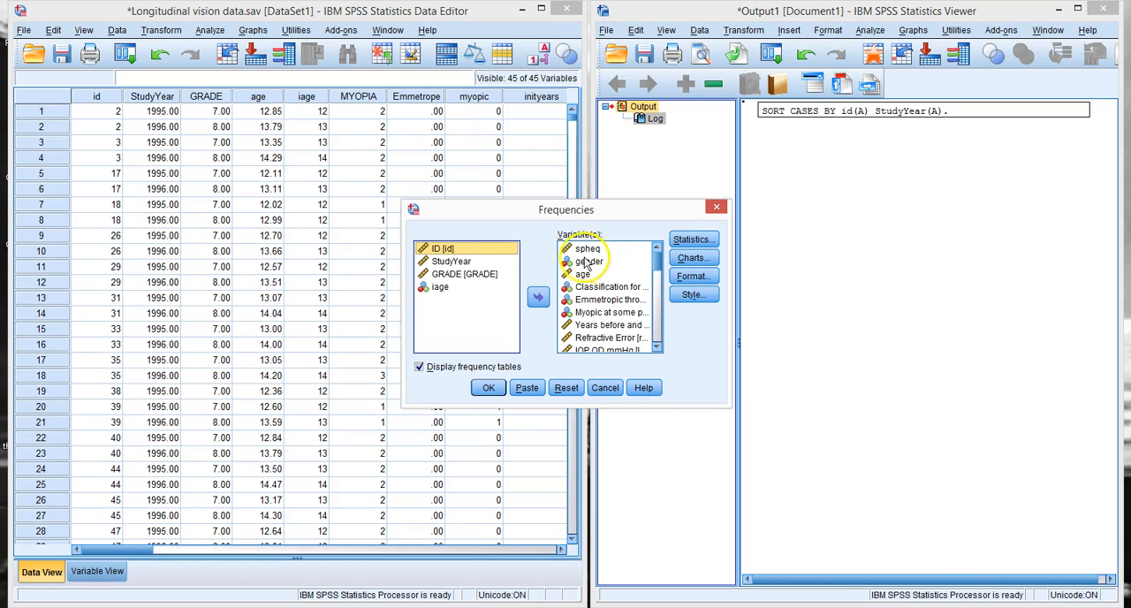
pyautogui.click(563, 390)
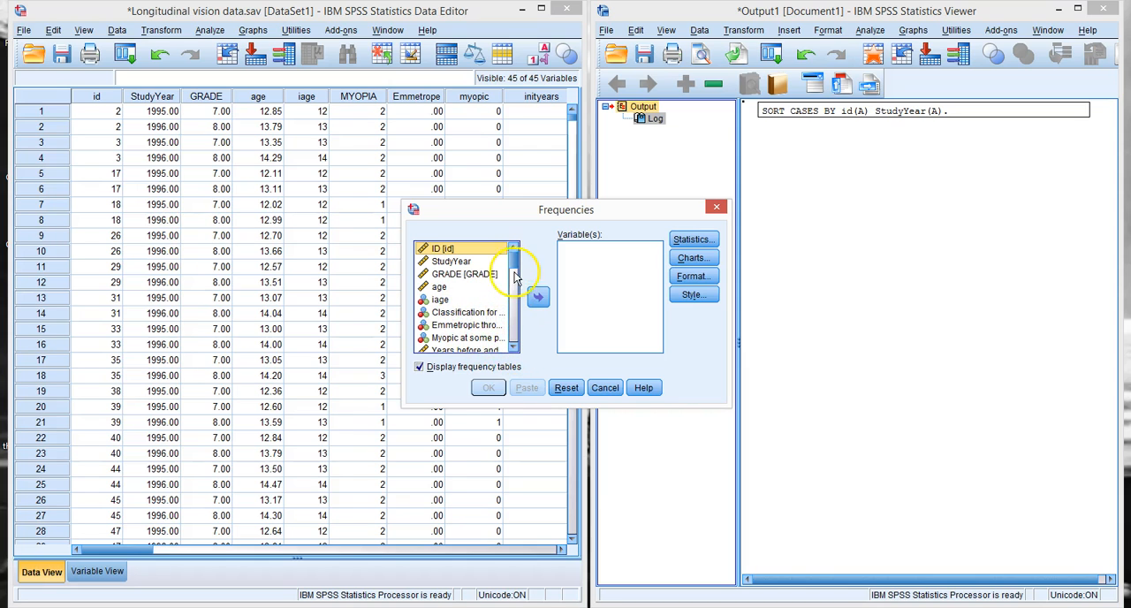
# Step: Add age and Classification for year [MYOPIA] to the variables of the Frequencies analysis
pyautogui.moveTo(515, 267); pyautogui.dragTo(515, 272)
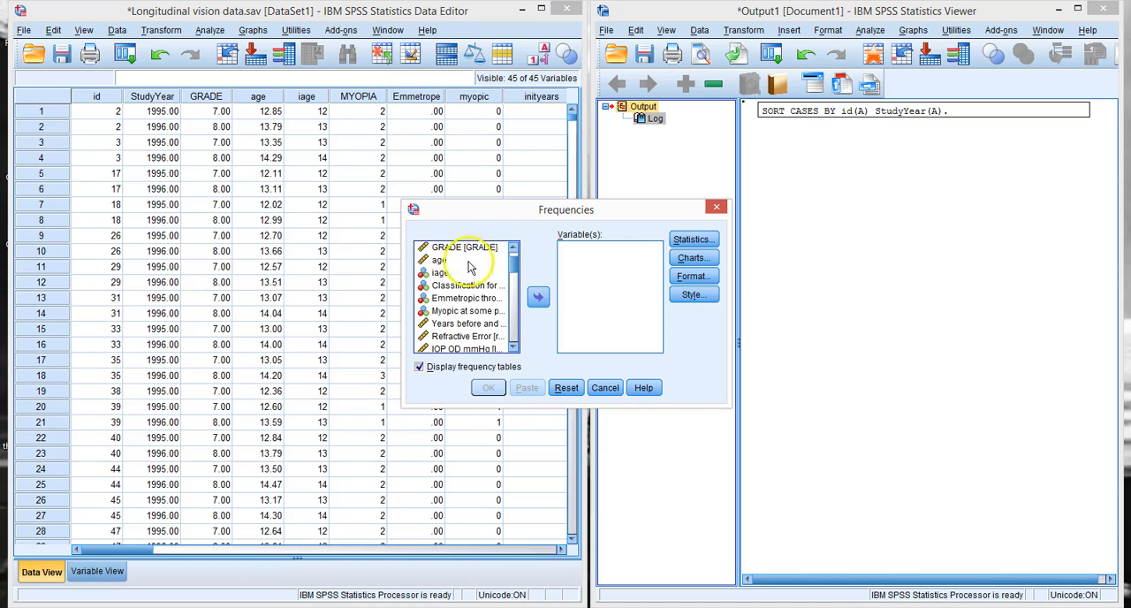
pyautogui.click(437, 261)
pyautogui.click(539, 298)
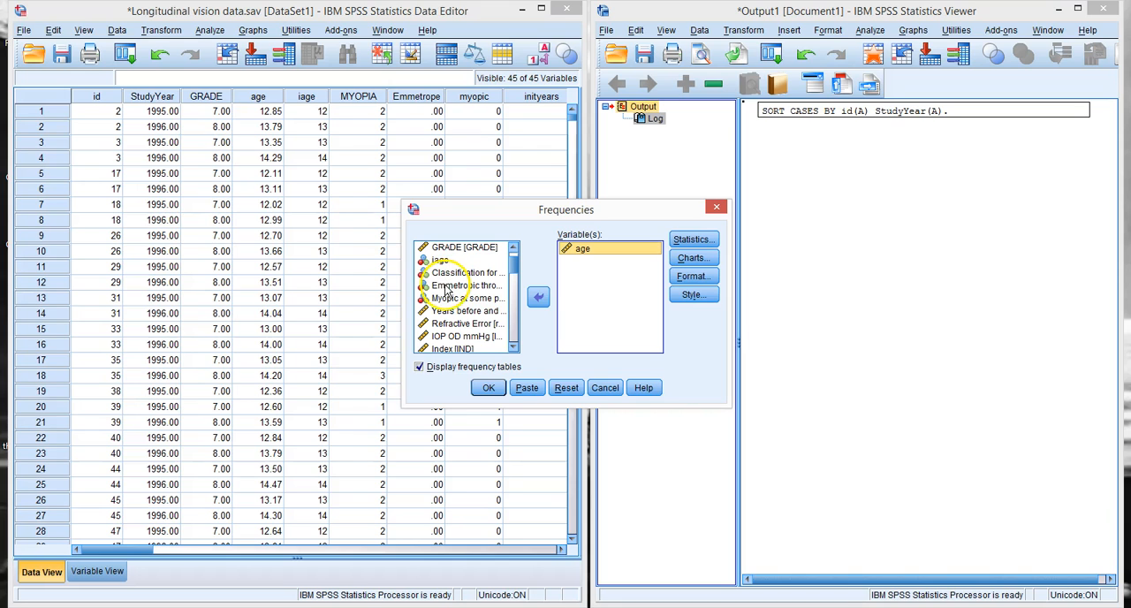
pyautogui.click(446, 276)
pyautogui.click(538, 297)
pyautogui.click(598, 271)
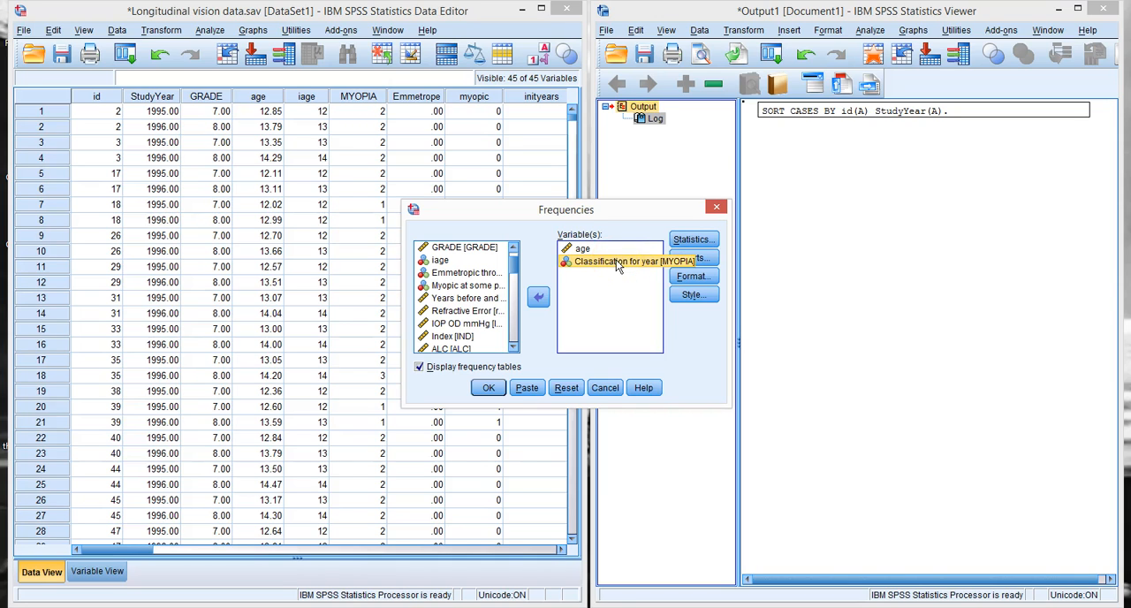
pyautogui.click(599, 269)
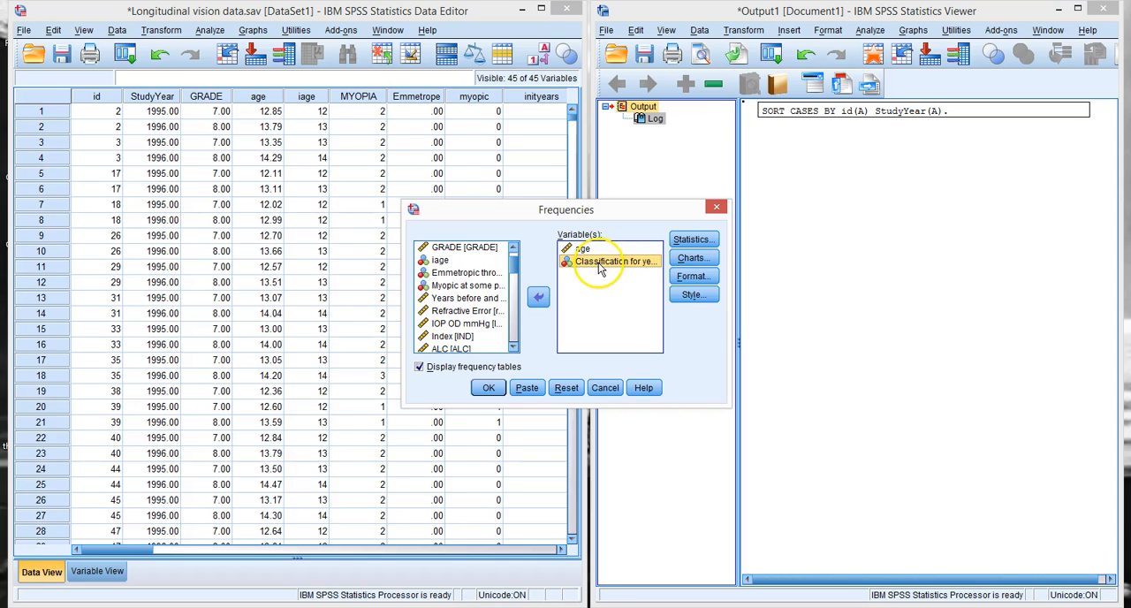
# Step: Add Refractive Error and IOP OD mmHg [IOP] to the variables of the Frequencies analysis
pyautogui.click(460, 311)
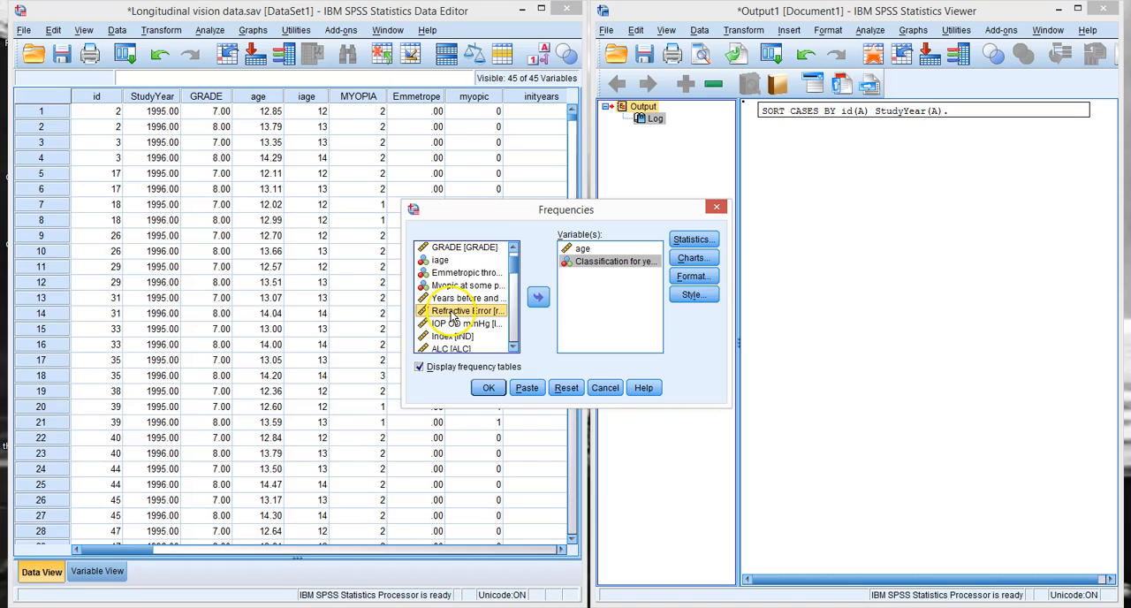
pyautogui.click(539, 298)
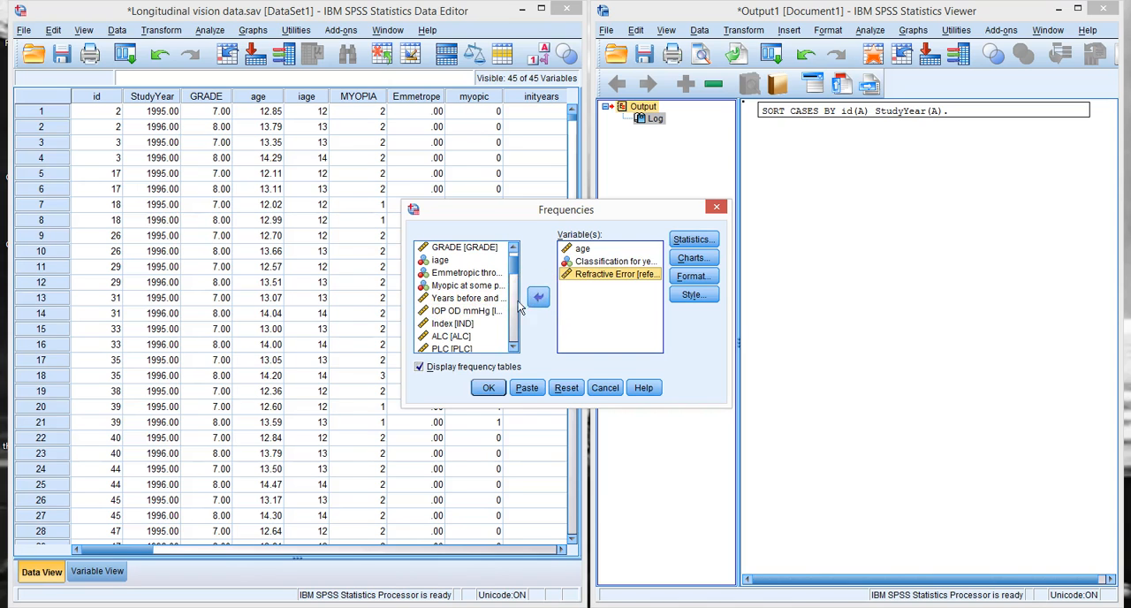
pyautogui.click(464, 310)
pyautogui.click(537, 298)
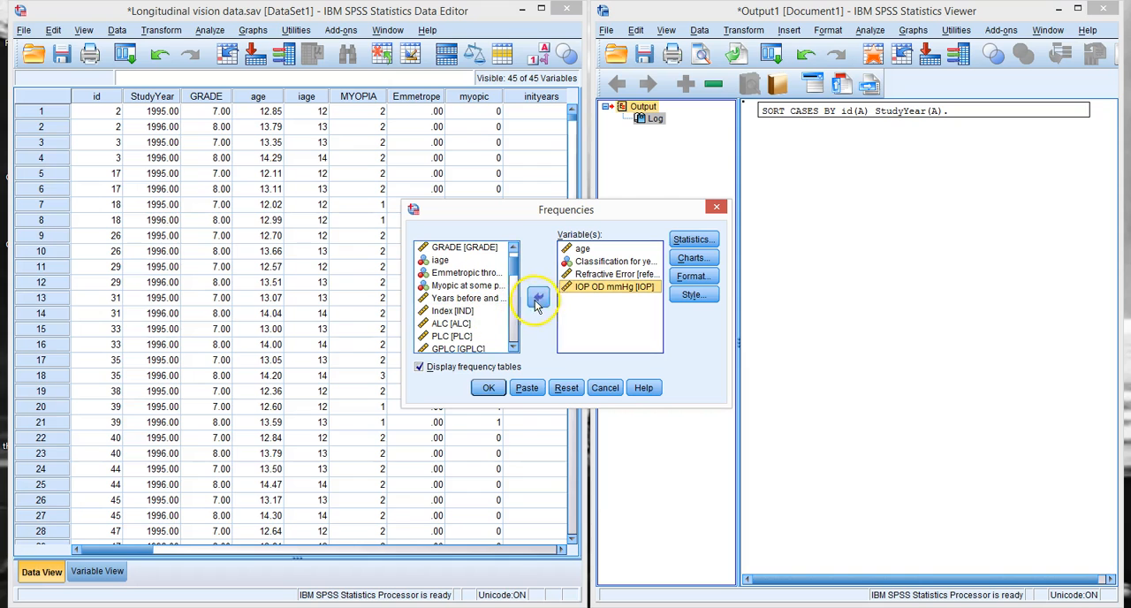
# Step: Add Vitreous chamber depth, Anterior chamber depth, Mean Lens Thickness and Mean Axial Length to the Frequencies variables
pyautogui.moveTo(517, 276); pyautogui.dragTo(516, 310)
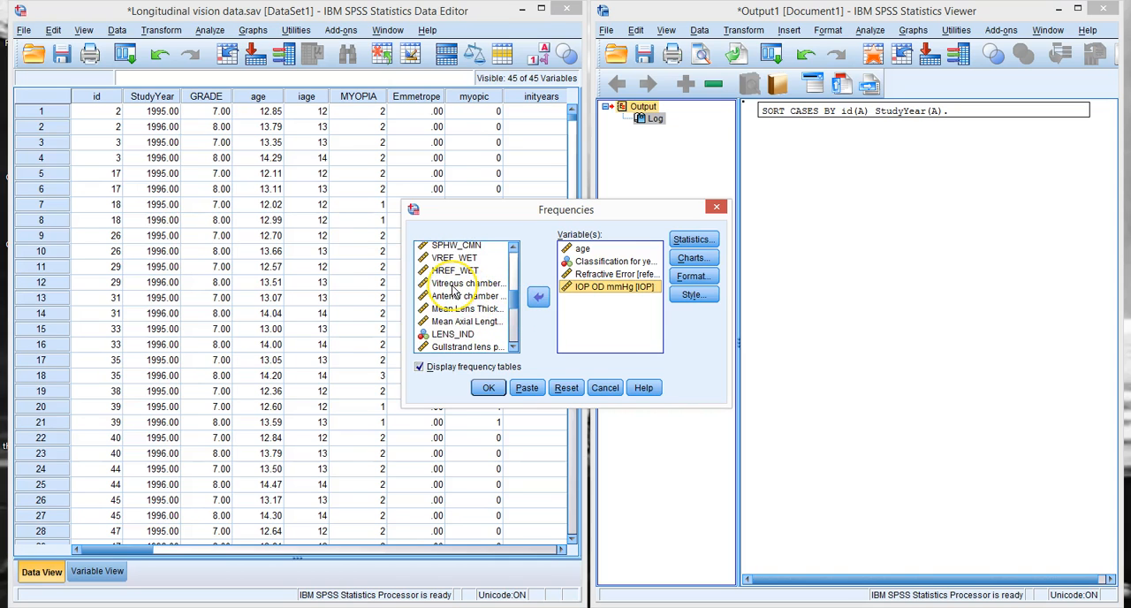
pyautogui.click(453, 285)
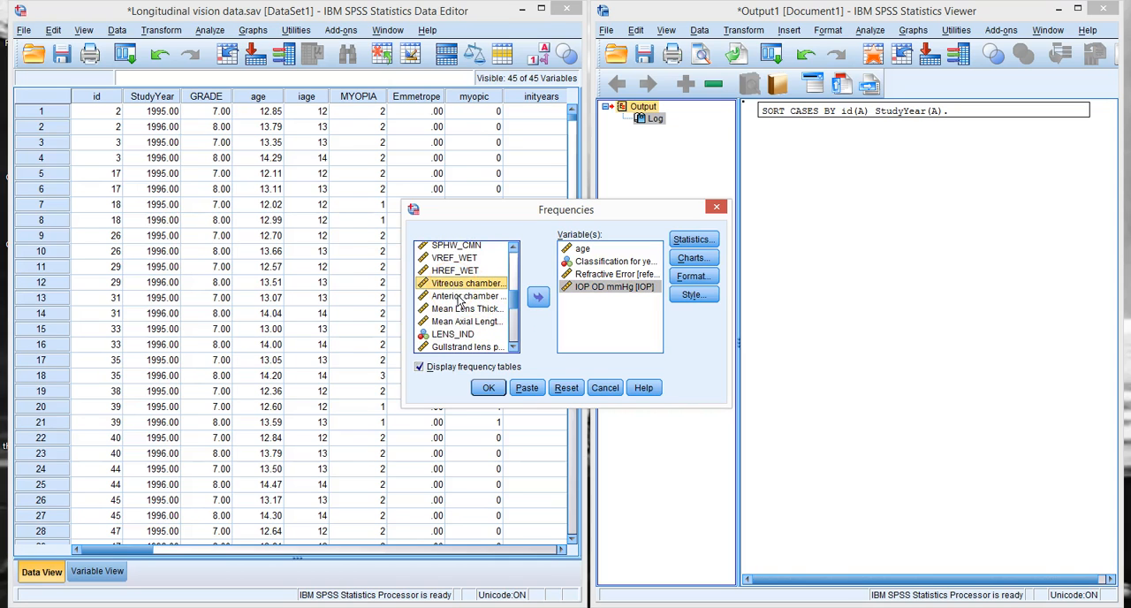
pyautogui.keyDown('shift'); pyautogui.click(464, 322); pyautogui.keyUp('shift')
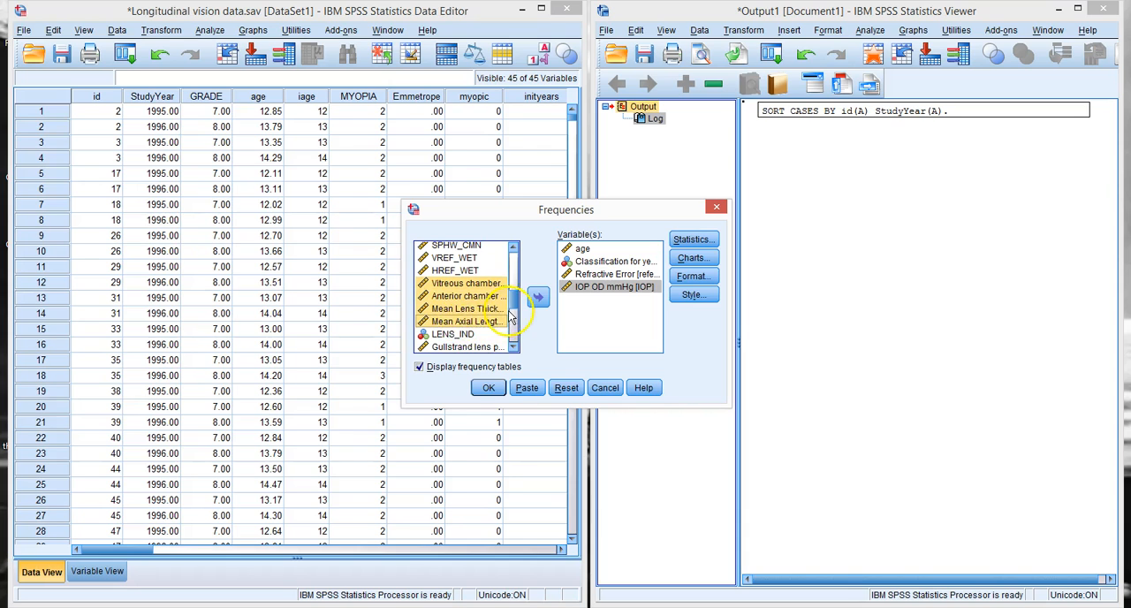
pyautogui.click(538, 297)
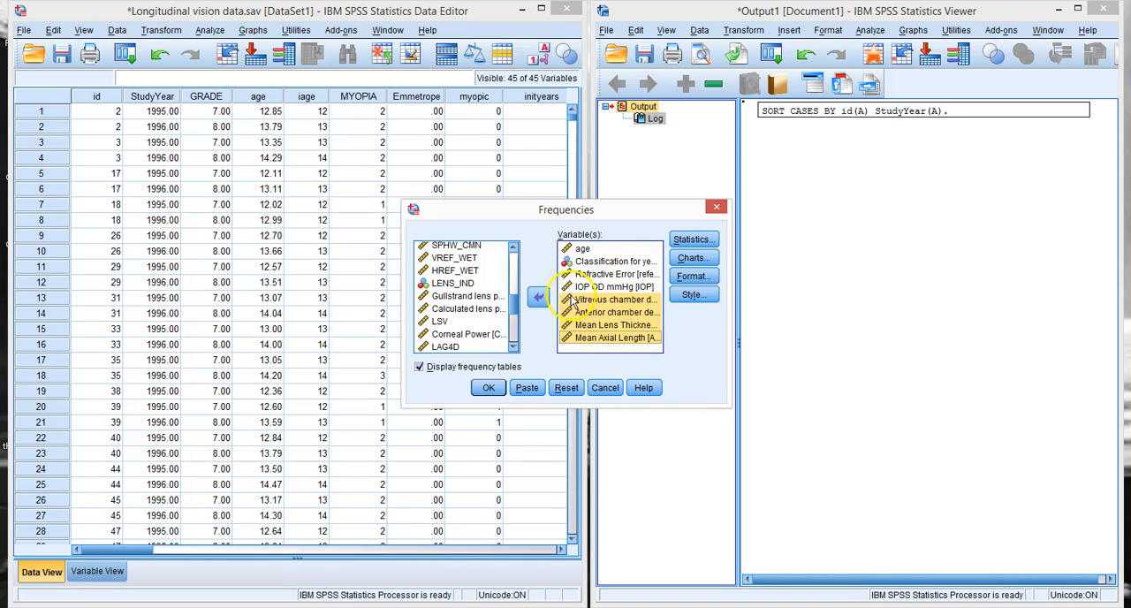
pyautogui.click(419, 367)
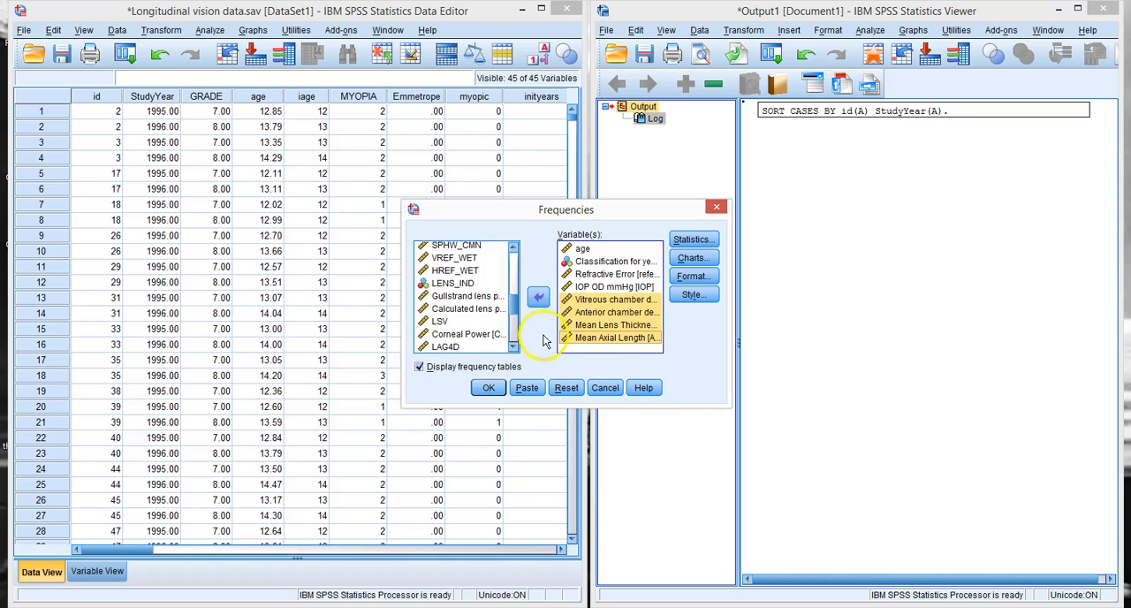
# Step: Request quartiles, mean, standard deviation, skewness and kurtosis as the statistics of the Frequencies analysis
pyautogui.click(692, 239)
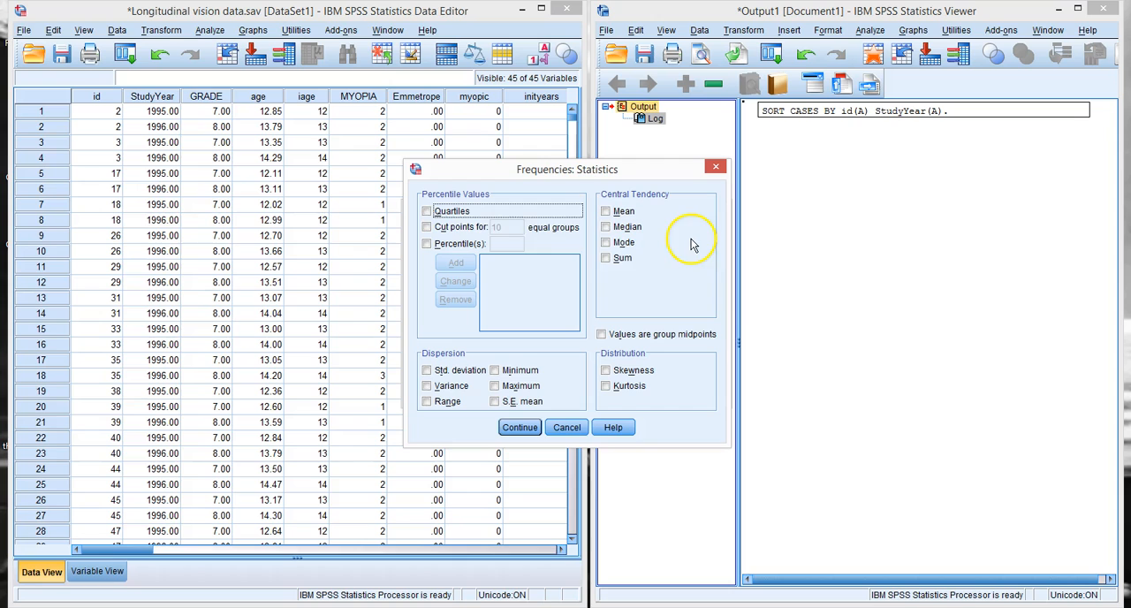
pyautogui.click(606, 214)
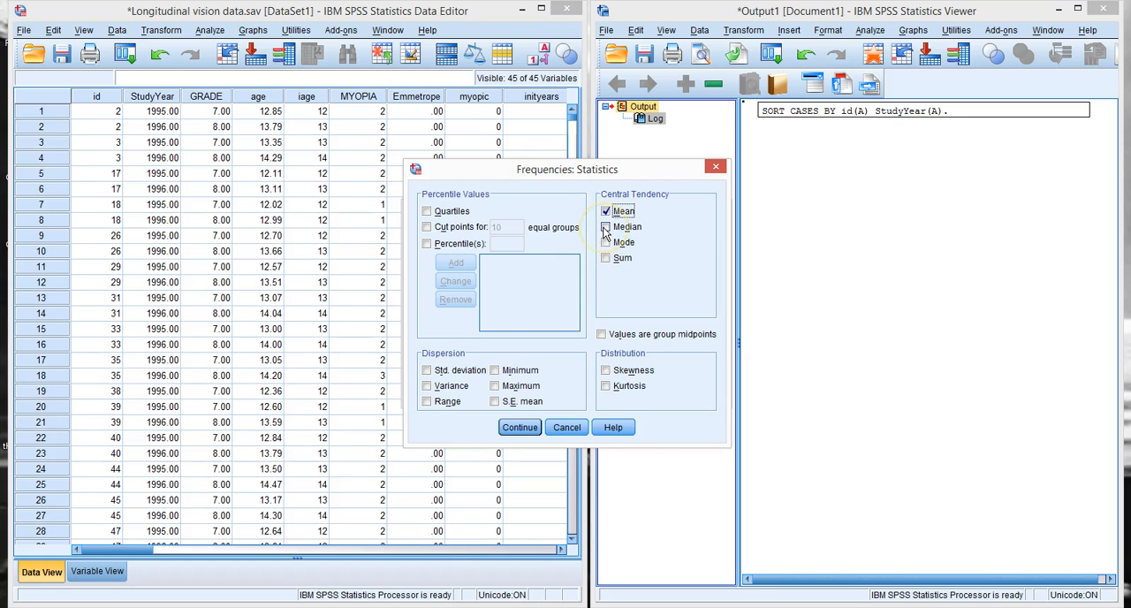
pyautogui.click(427, 212)
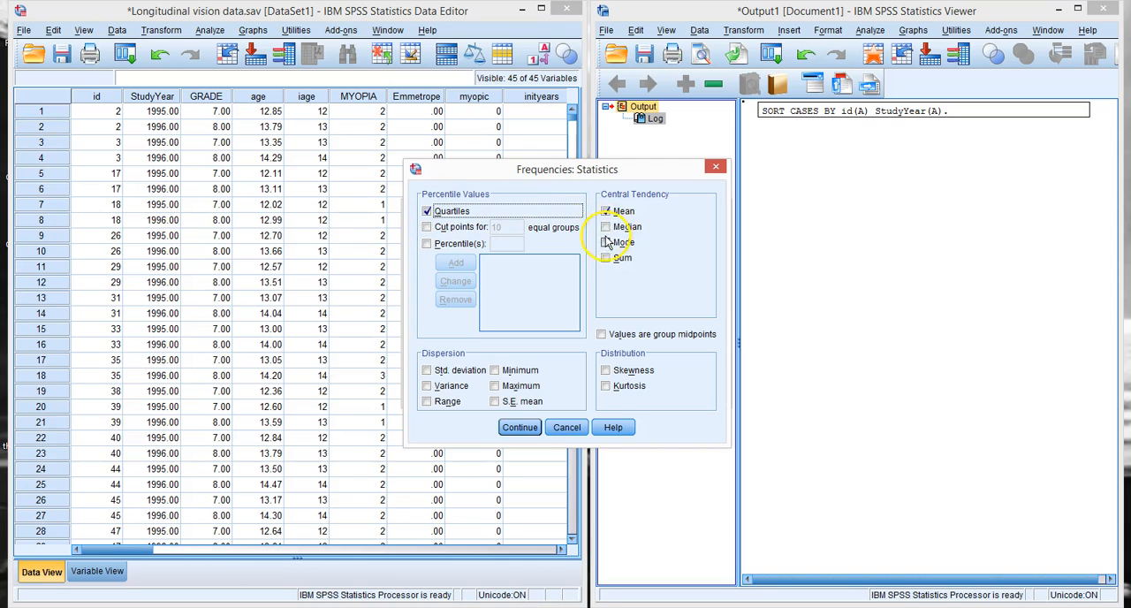
pyautogui.click(426, 371)
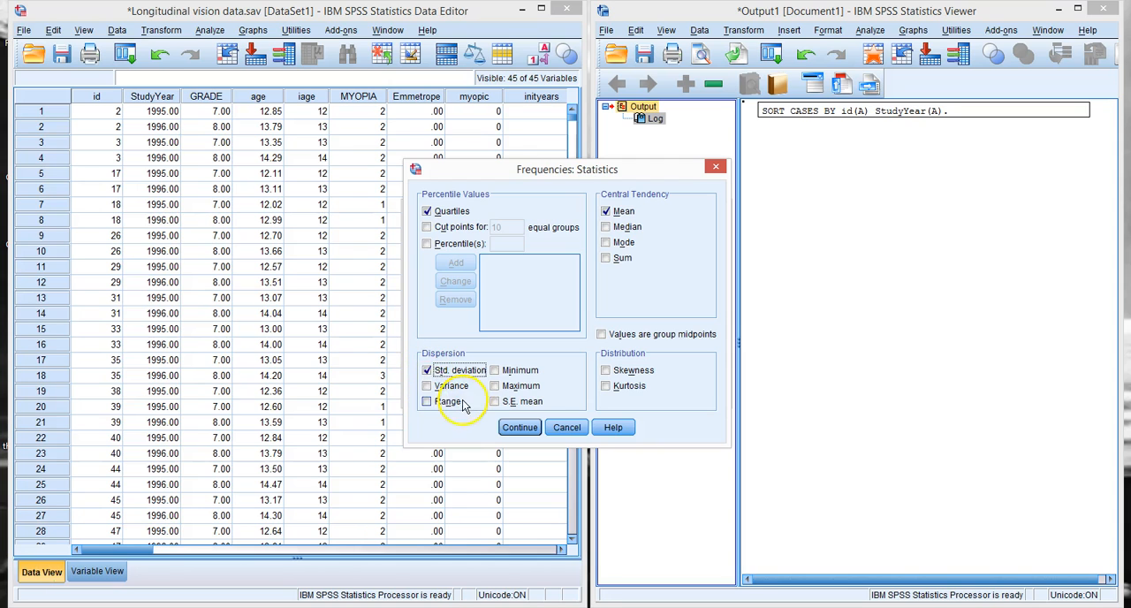
pyautogui.click(605, 370)
pyautogui.click(606, 386)
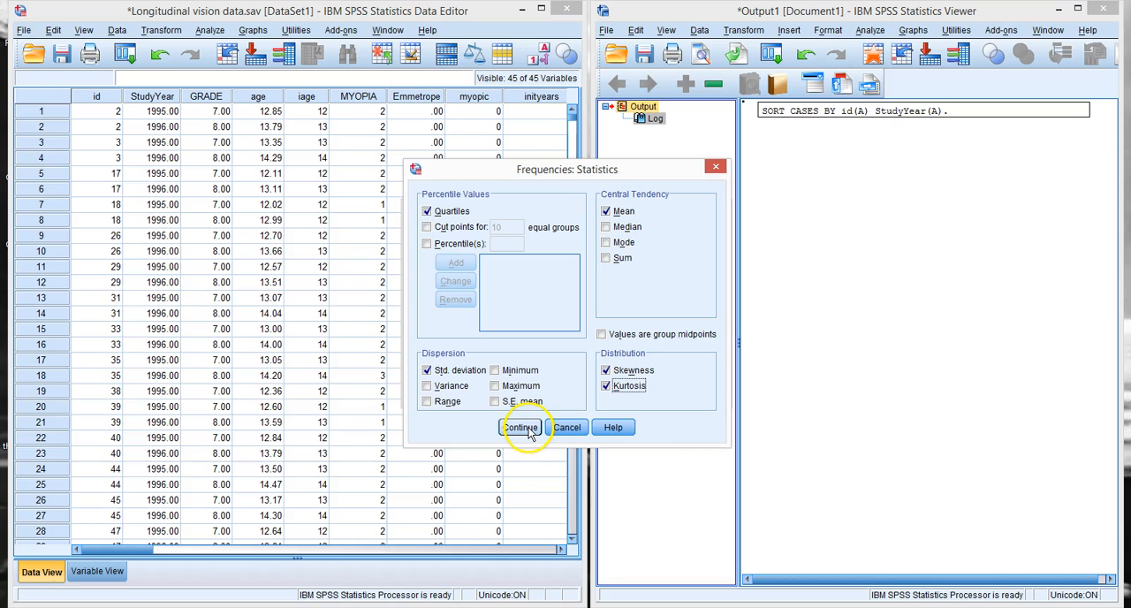
pyautogui.click(522, 429)
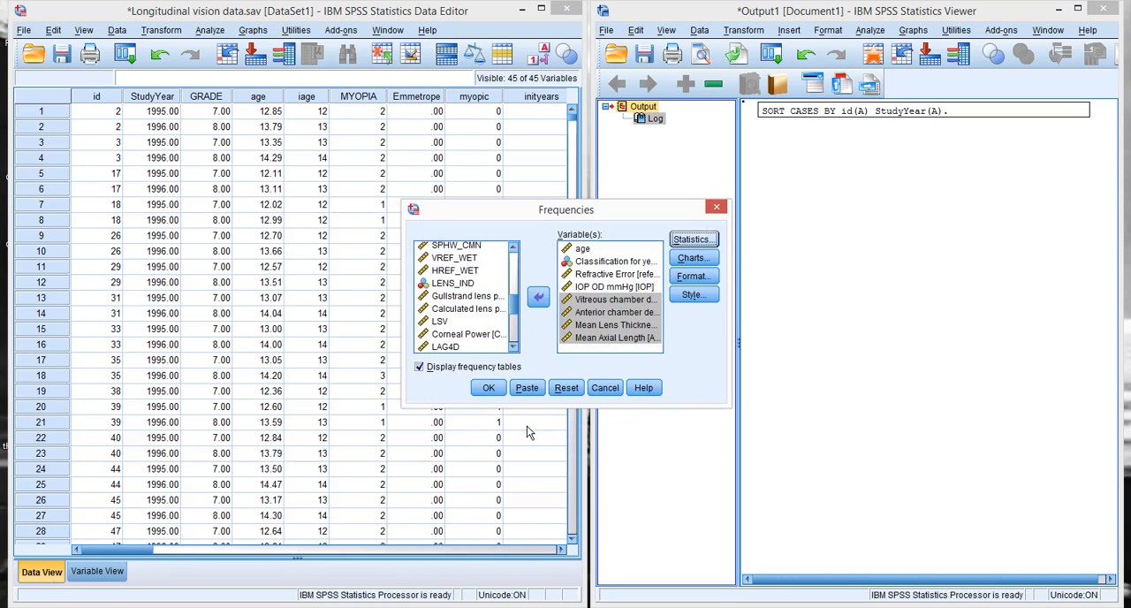
# Step: Add the 15th, 50th and 85th percentiles to the Frequencies statistics
pyautogui.click(688, 239)
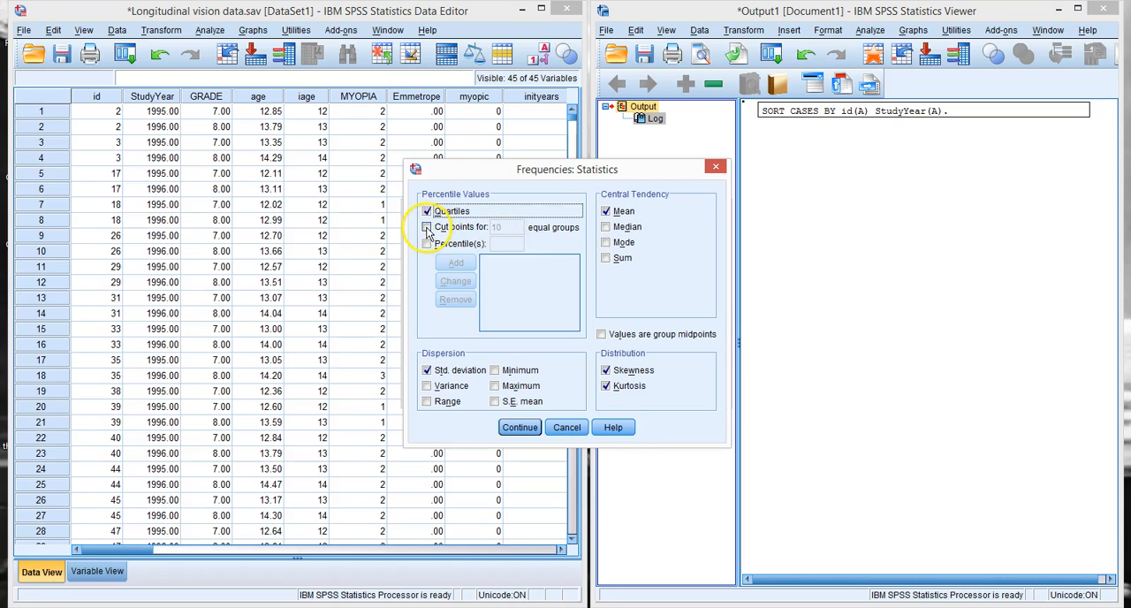
pyautogui.click(427, 243)
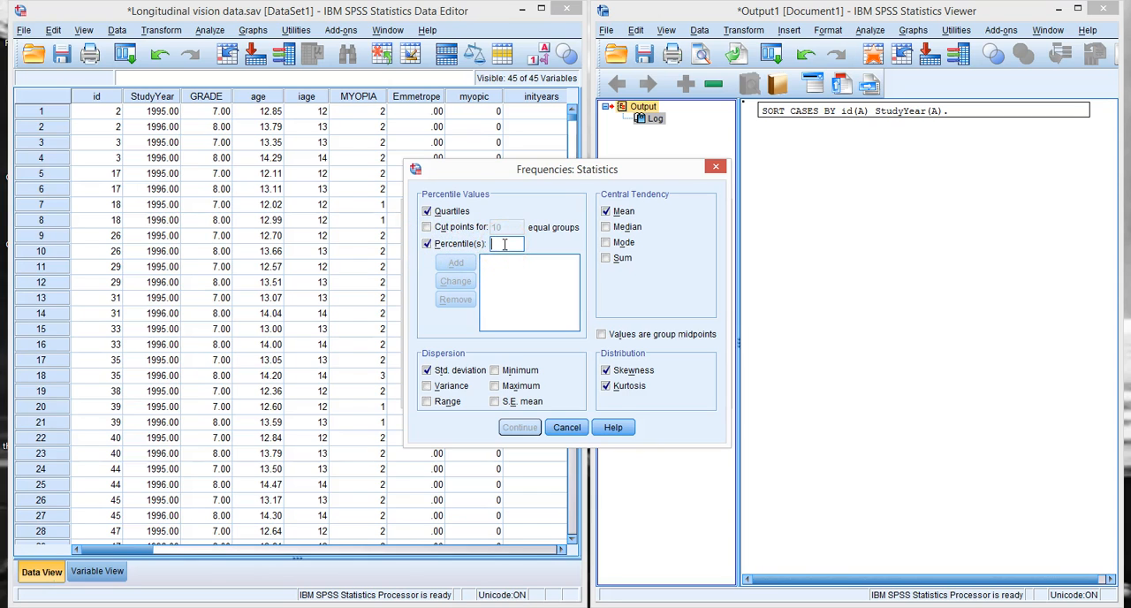
pyautogui.write('15')
pyautogui.click(455, 262)
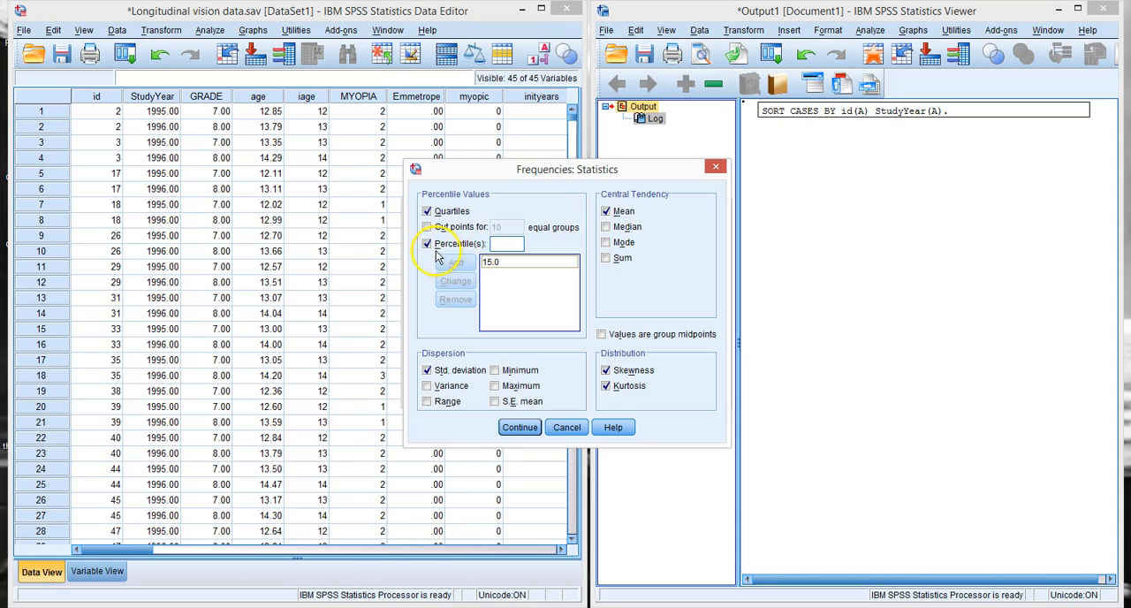
pyautogui.click(519, 244)
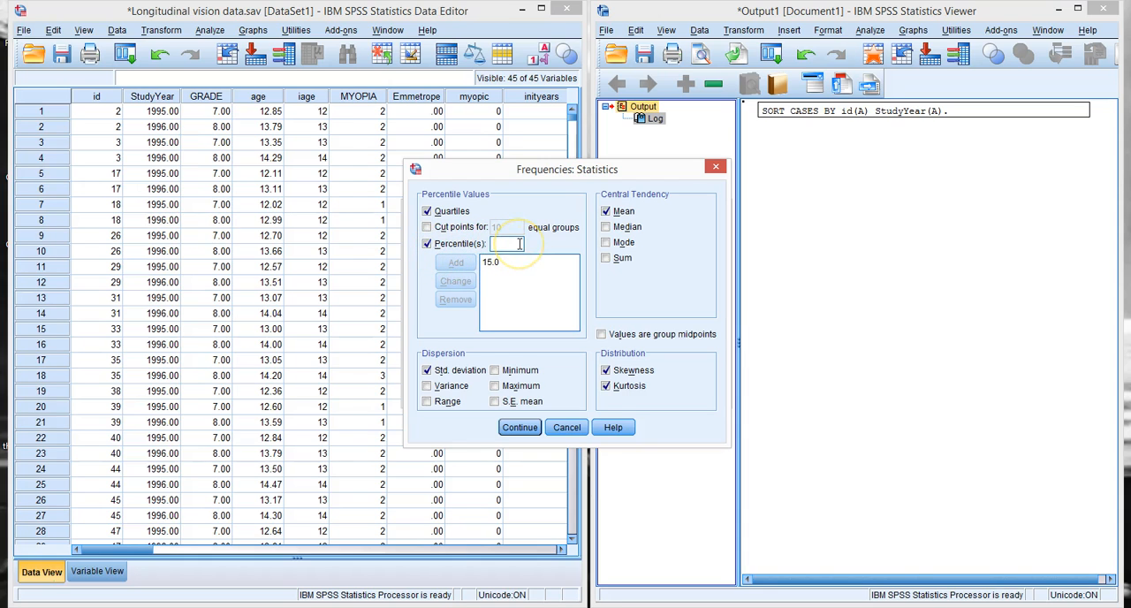
pyautogui.write('50')
pyautogui.click(455, 262)
pyautogui.click(493, 241)
pyautogui.write('85')
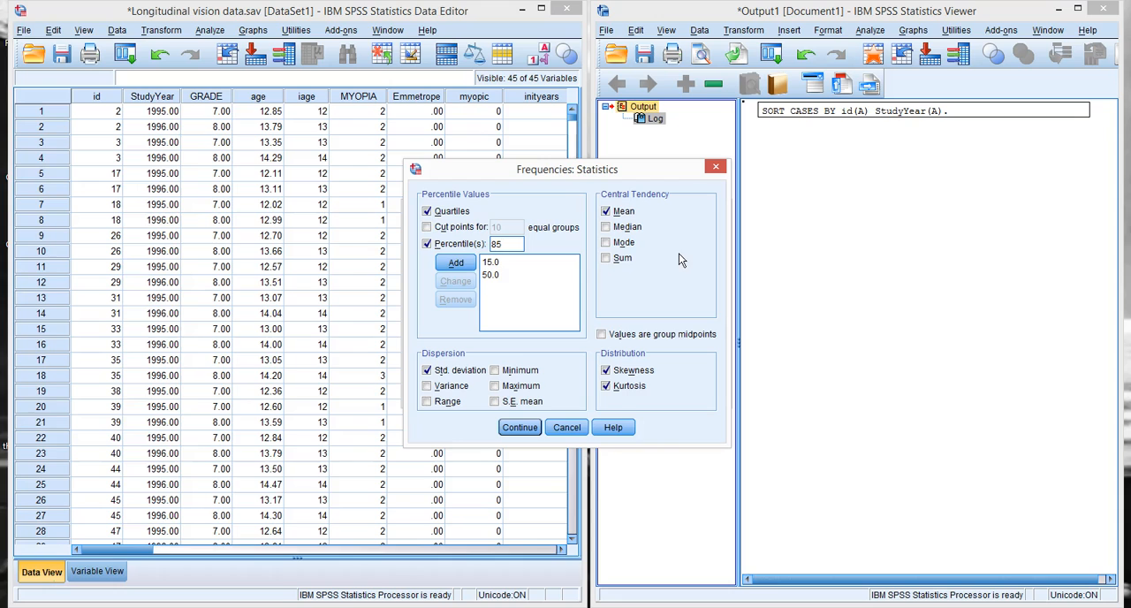
pyautogui.click(456, 262)
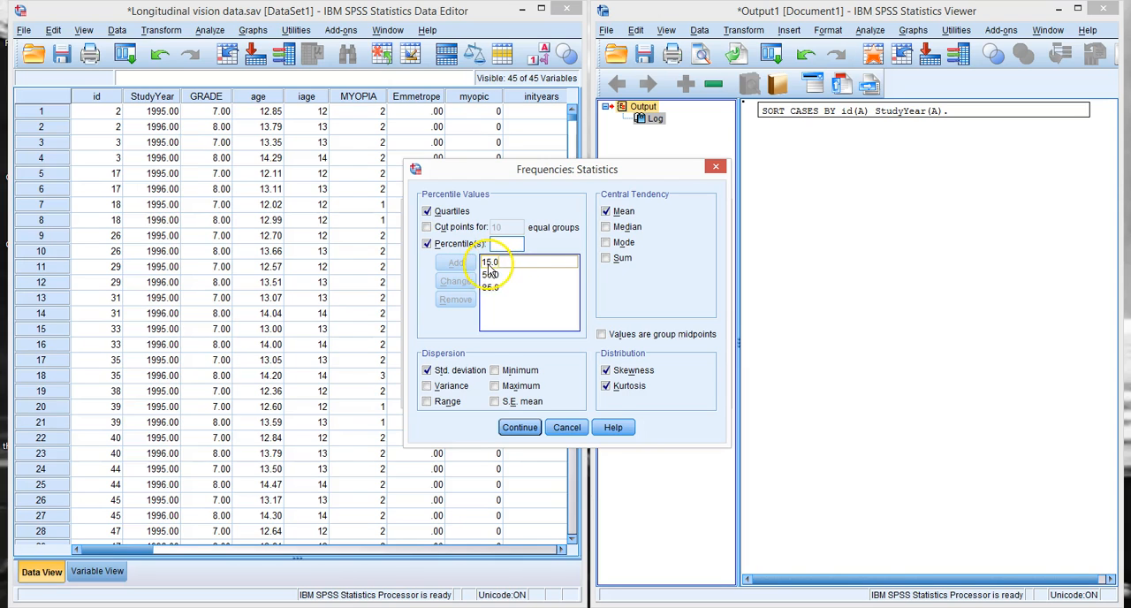
pyautogui.click(519, 428)
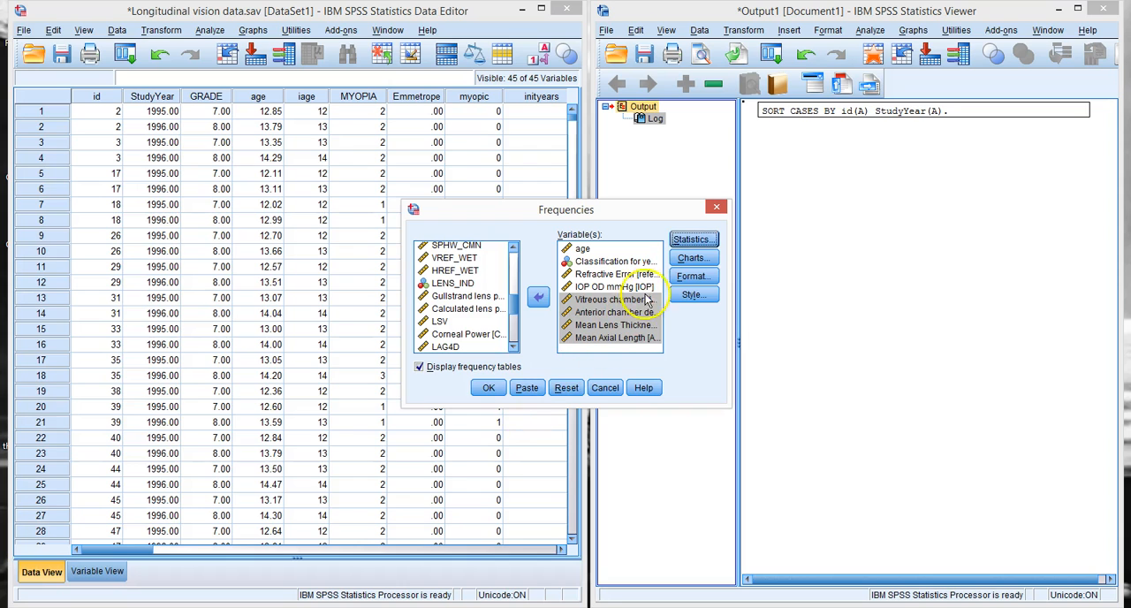
# Step: Choose histograms with a normal curve as the Frequencies charts and run the analysis
pyautogui.click(676, 265)
pyautogui.click(493, 302)
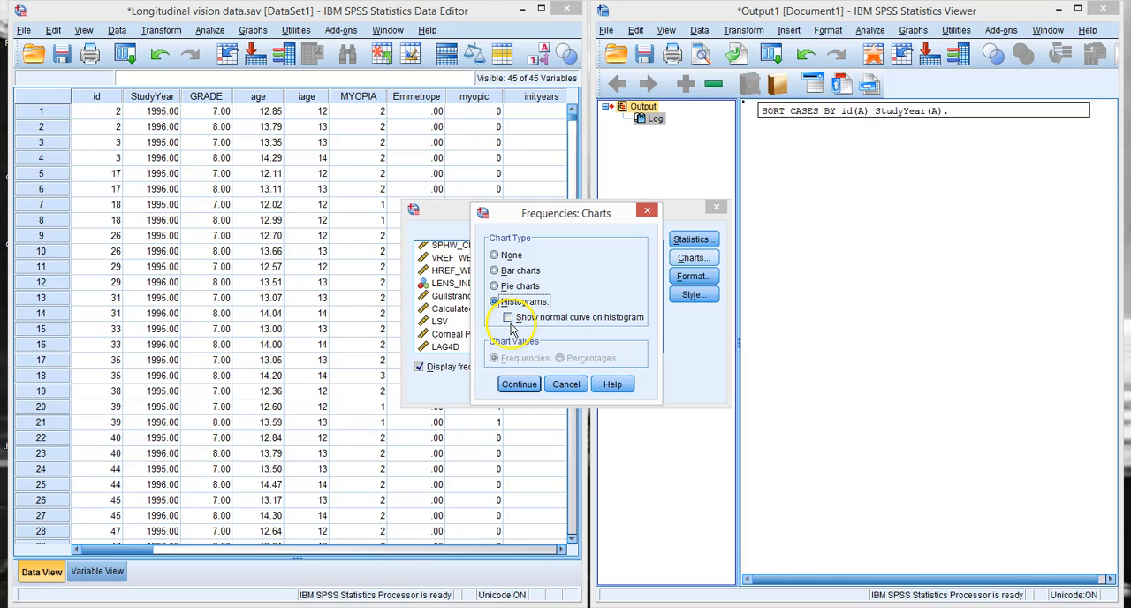
pyautogui.click(508, 318)
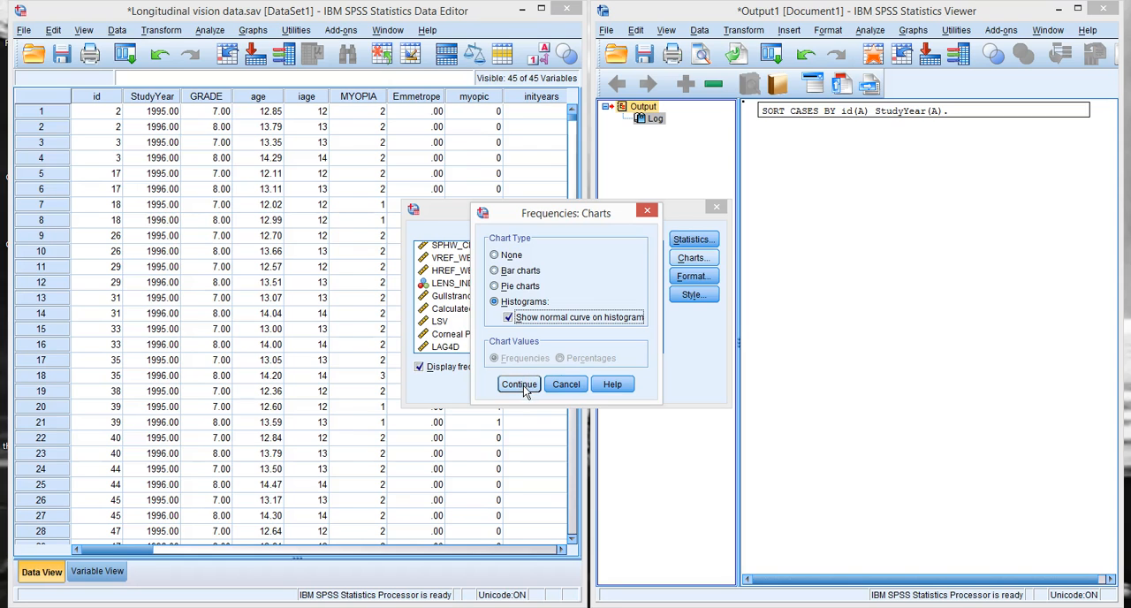
pyautogui.click(521, 386)
pyautogui.click(488, 388)
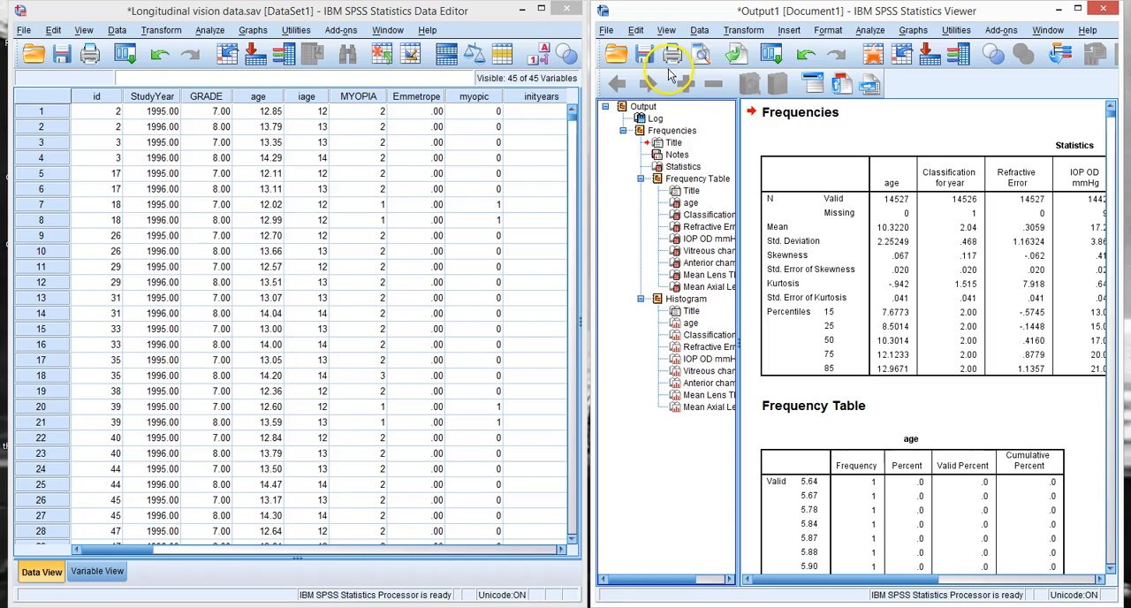
# Step: Maximize the output viewer and review the Statistics table and the start of the age frequency table
pyautogui.click(1077, 9)
pyautogui.click(730, 188)
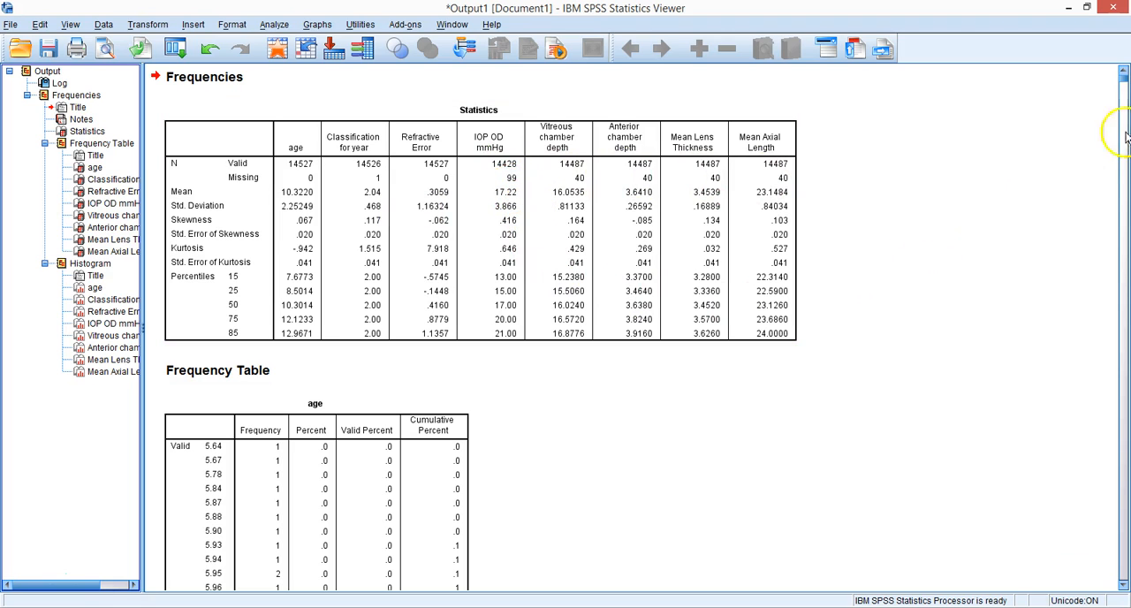
pyautogui.click(1122, 586)
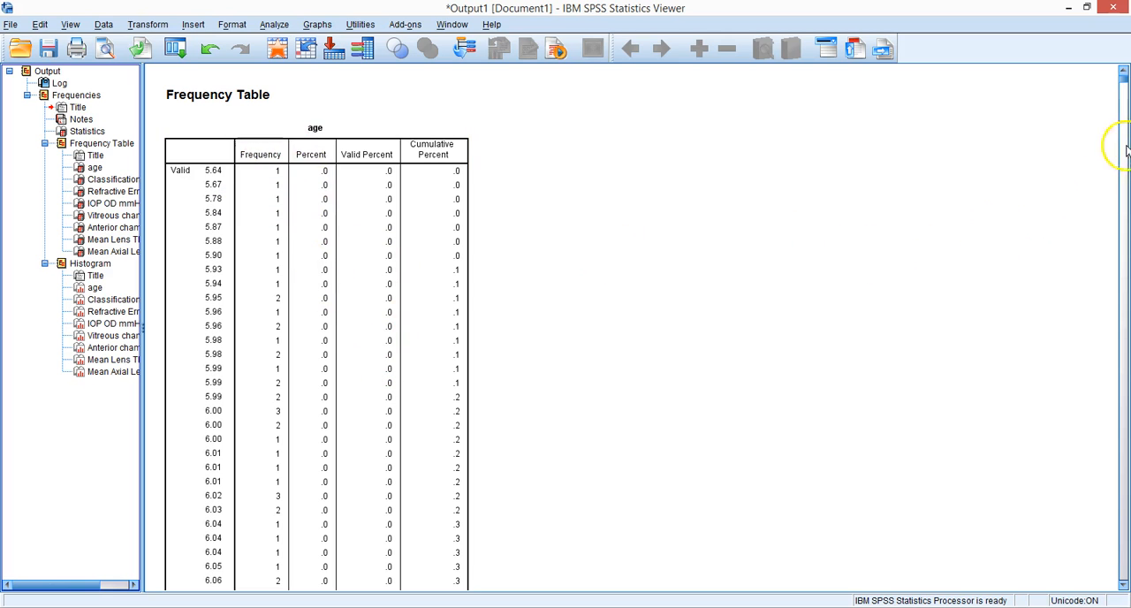
pyautogui.moveTo(1122, 84)
pyautogui.mouseDown()
pyautogui.moveTo(1122, 100)
pyautogui.moveTo(1123, 80)
pyautogui.mouseUp()
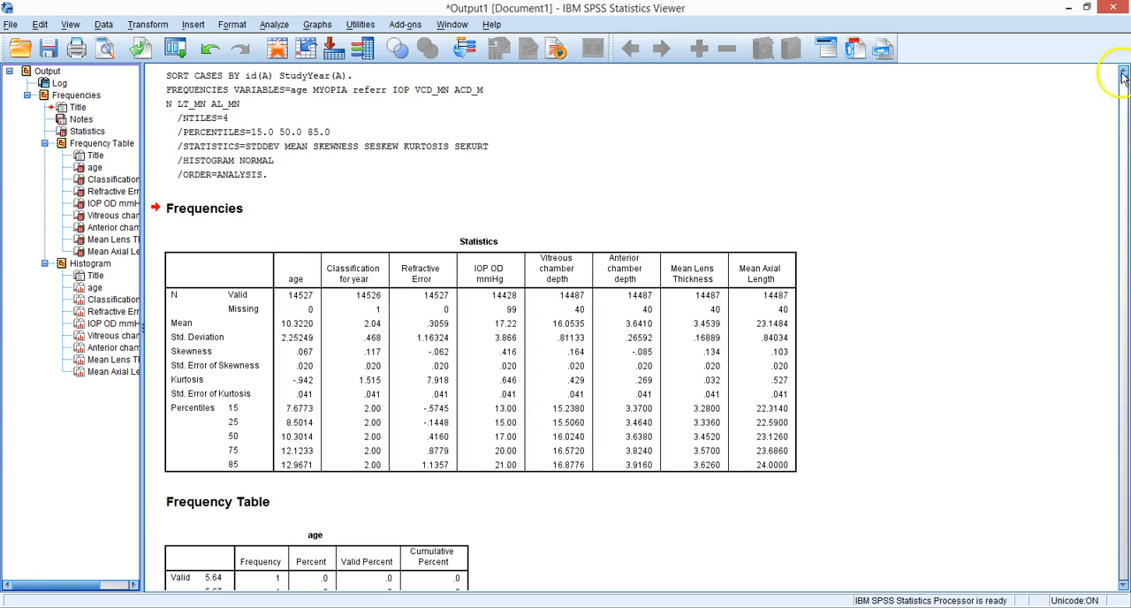
# Step: Copy the age frequency table and remove it from the output
pyautogui.click(93, 168)
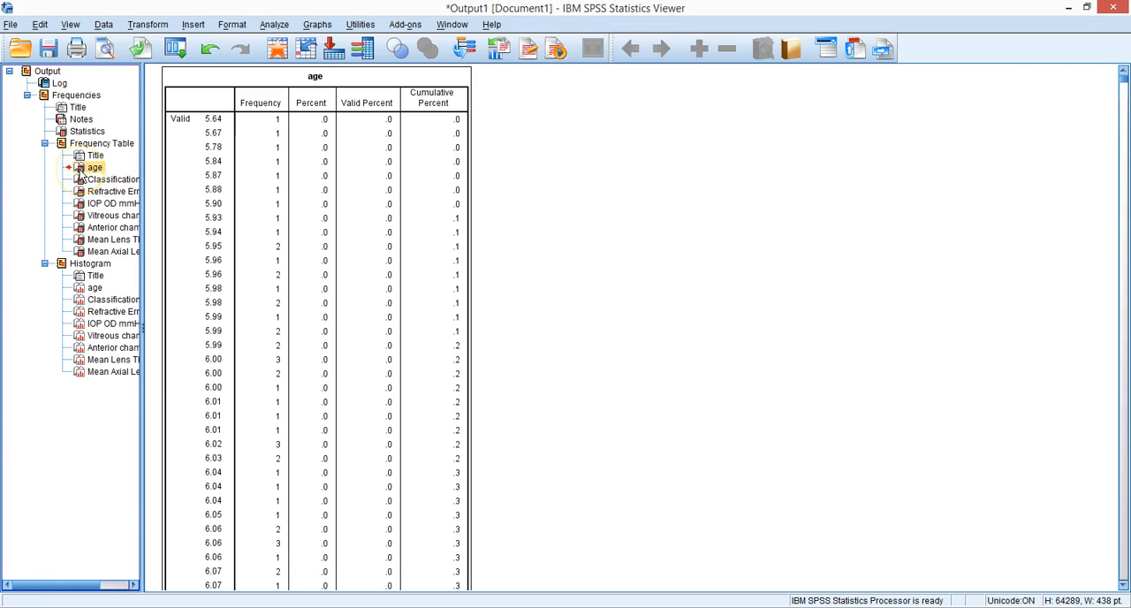
pyautogui.rightClick(79, 174)
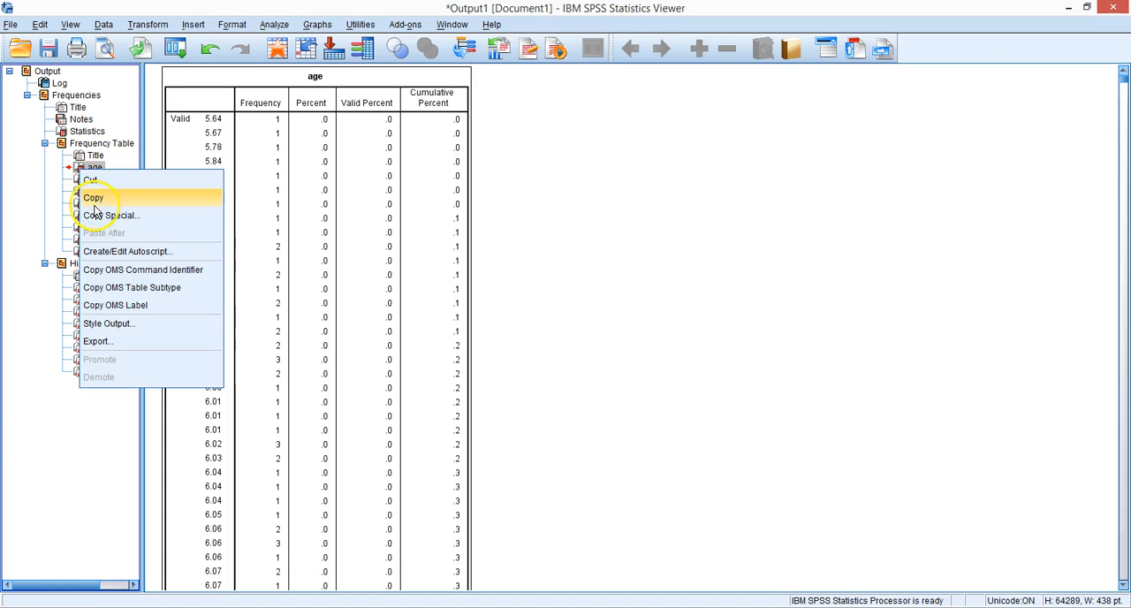
pyautogui.click(238, 221)
pyautogui.click(93, 172)
pyautogui.hotkey('ctrl', 'c')
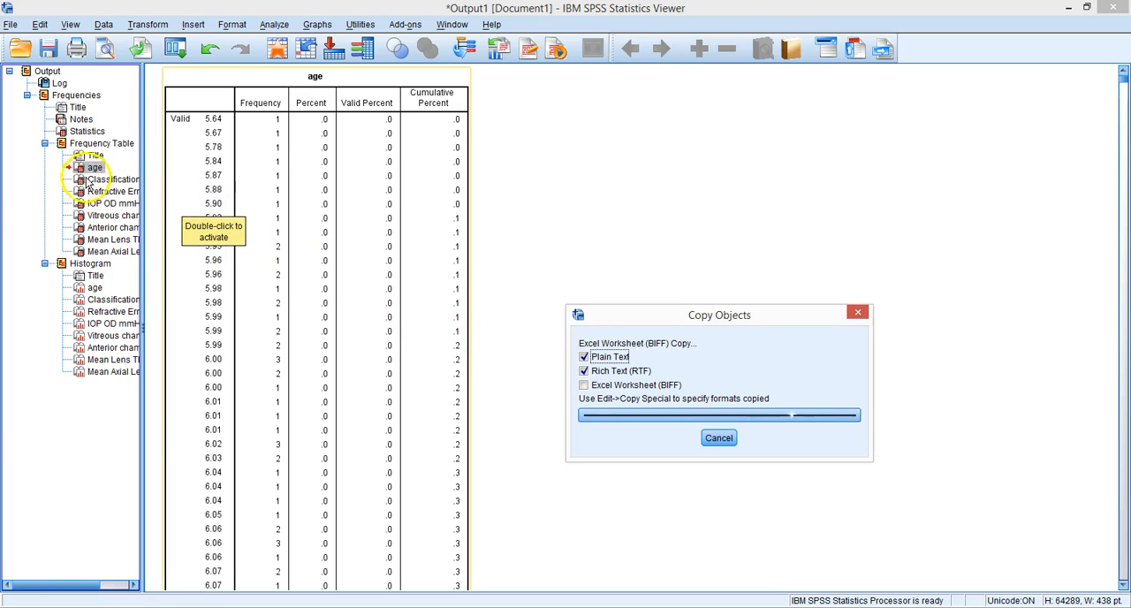
pyautogui.click(230, 159)
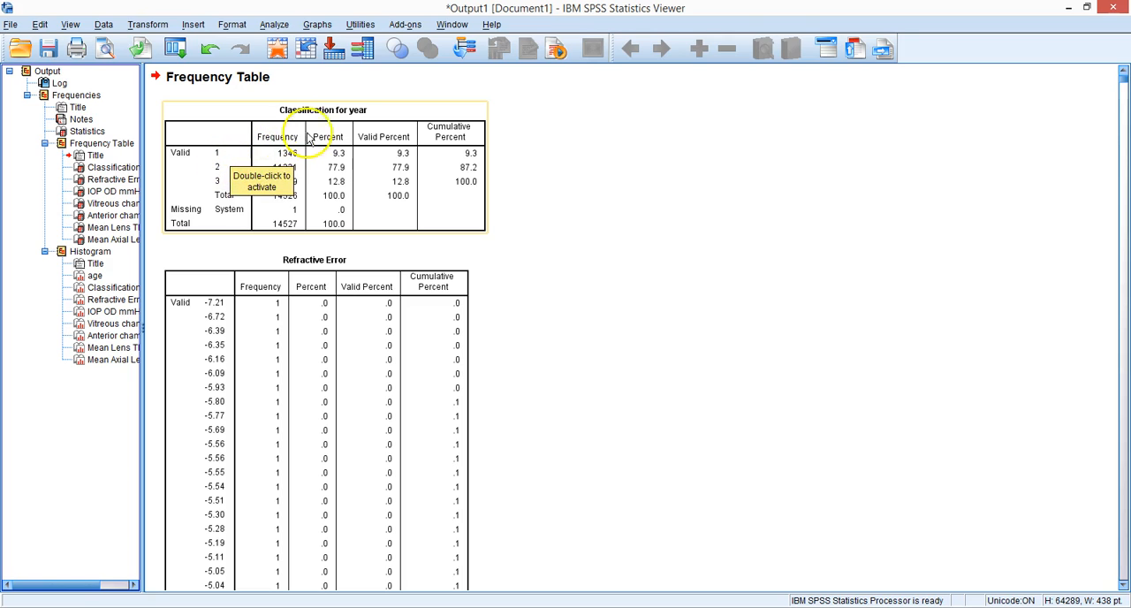
# Step: Examine the Classification for year and Refractive Error frequency tables in the output
pyautogui.click(232, 215)
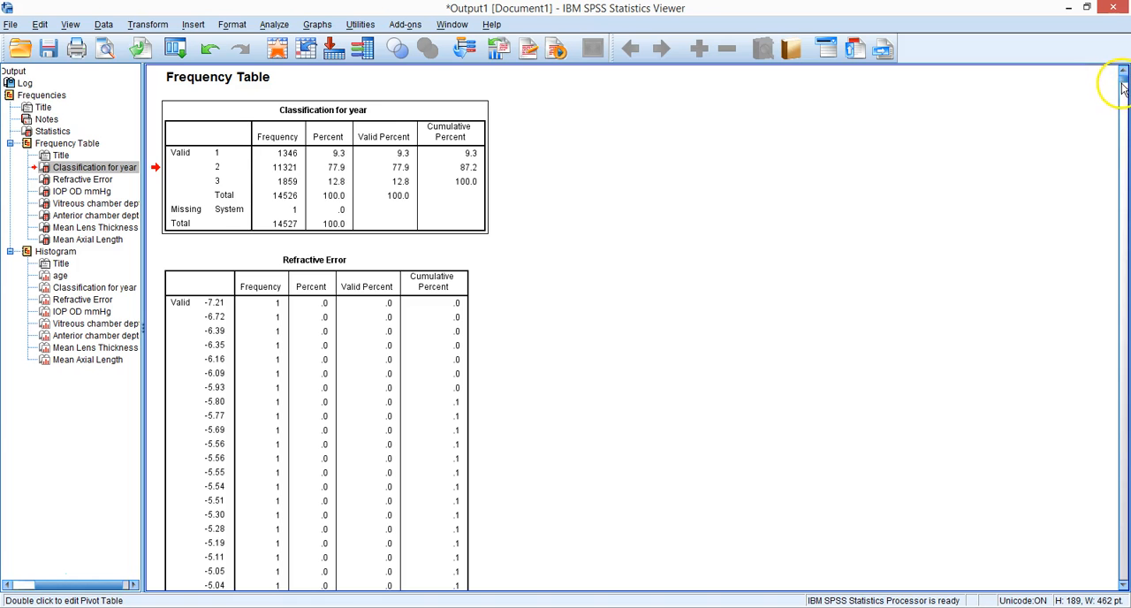
pyautogui.moveTo(1122, 86); pyautogui.dragTo(901, 222)
pyautogui.click(274, 24)
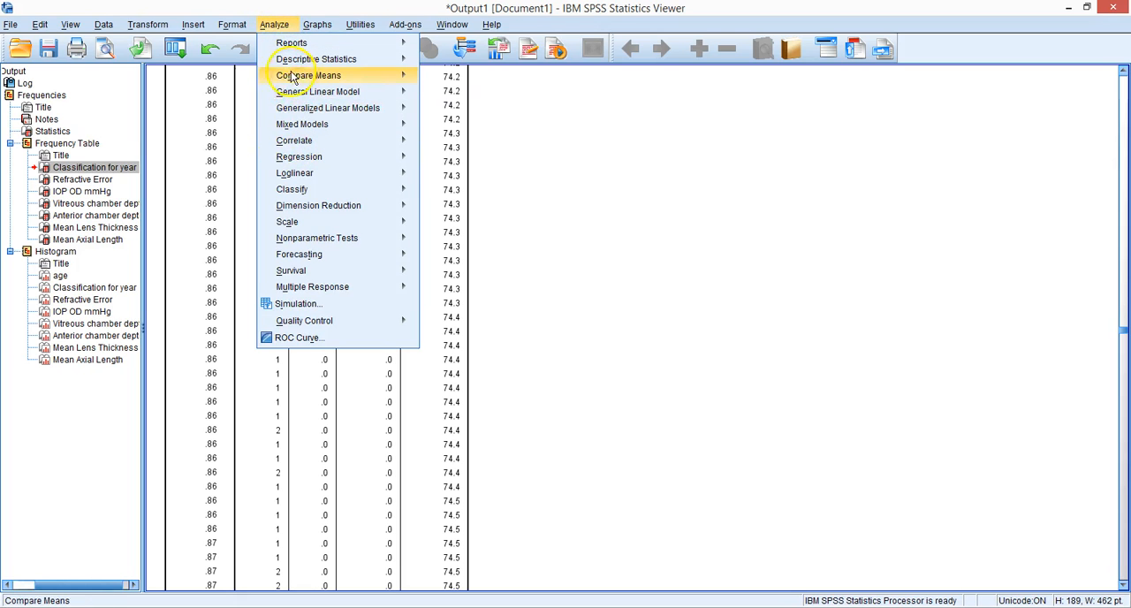
# Step: Cut the entire contents of the output document
pyautogui.click(27, 72)
pyautogui.rightClick(25, 79)
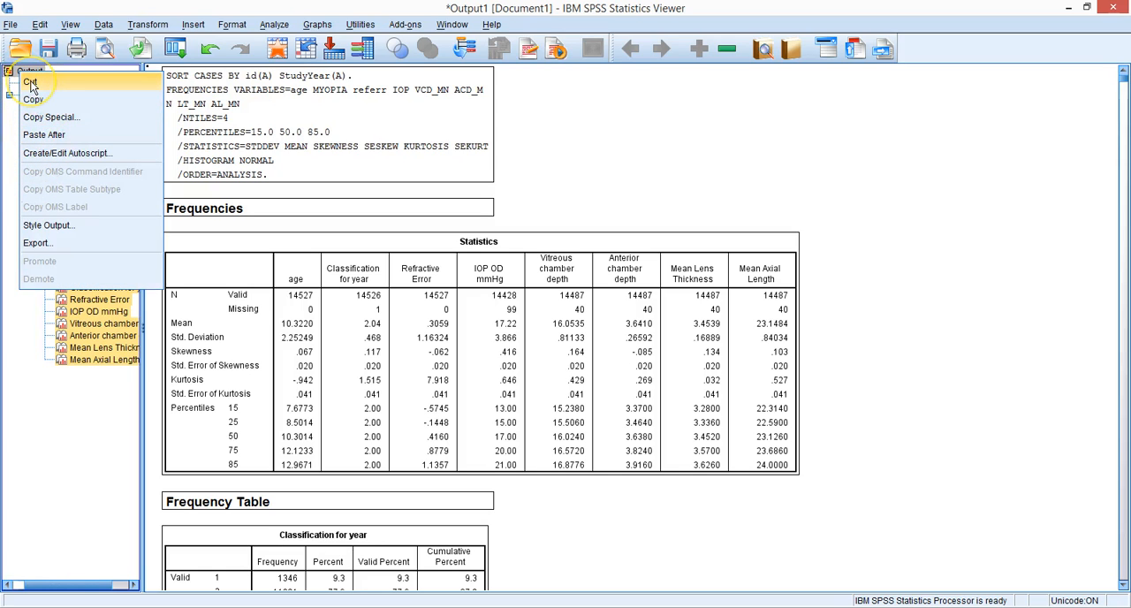
pyautogui.click(30, 82)
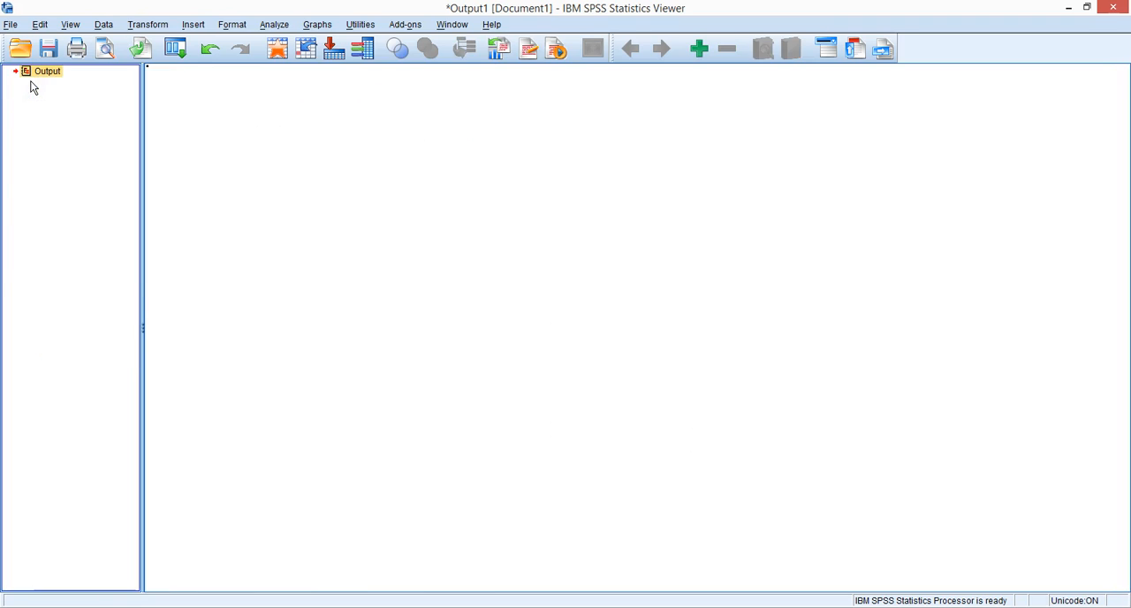
# Step: Rerun the Frequencies analysis on the same variables with the display of frequency tables turned off
pyautogui.click(272, 25)
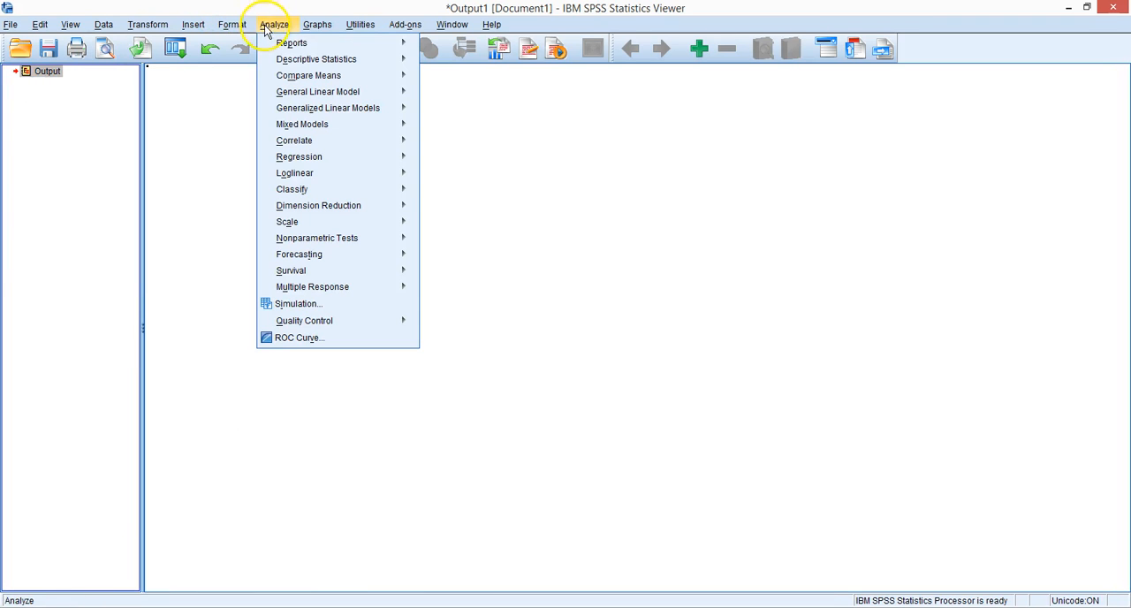
pyautogui.moveTo(284, 64)
pyautogui.click(433, 62)
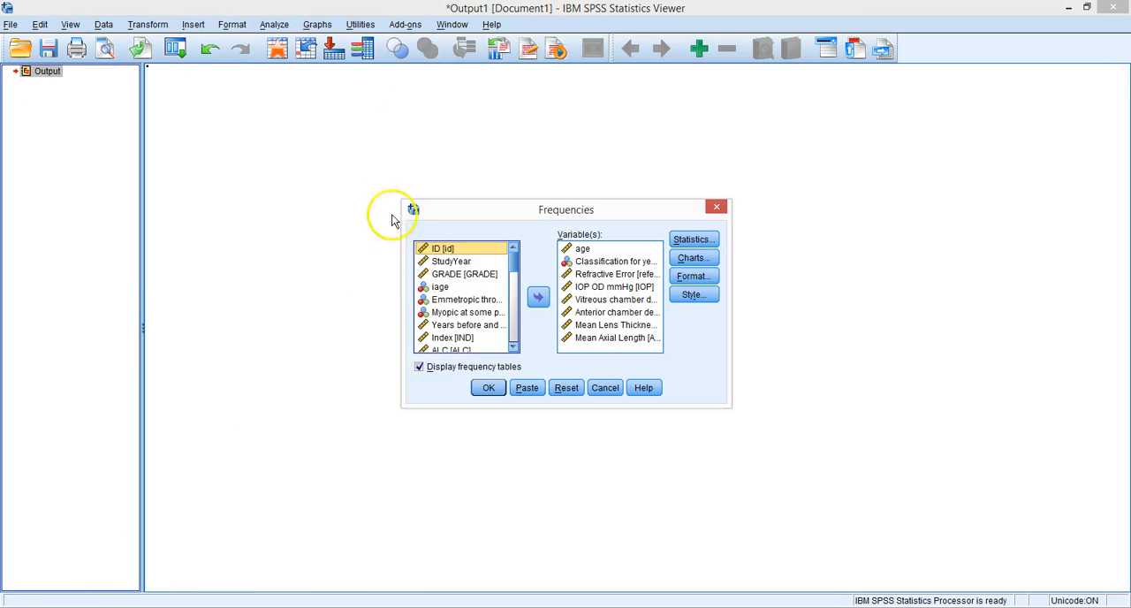
pyautogui.click(419, 367)
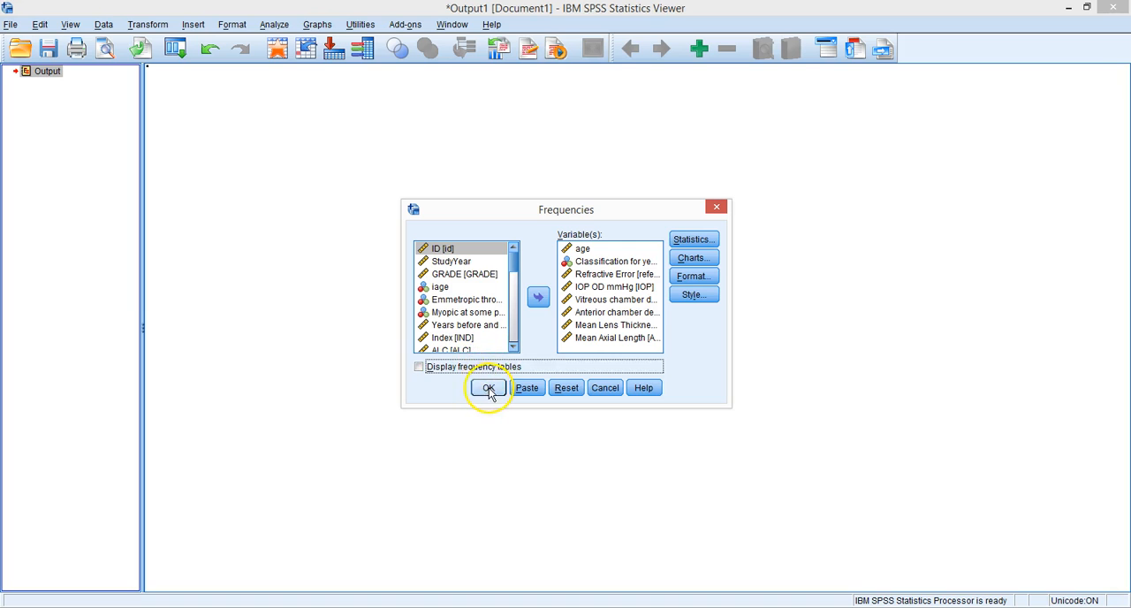
pyautogui.click(488, 388)
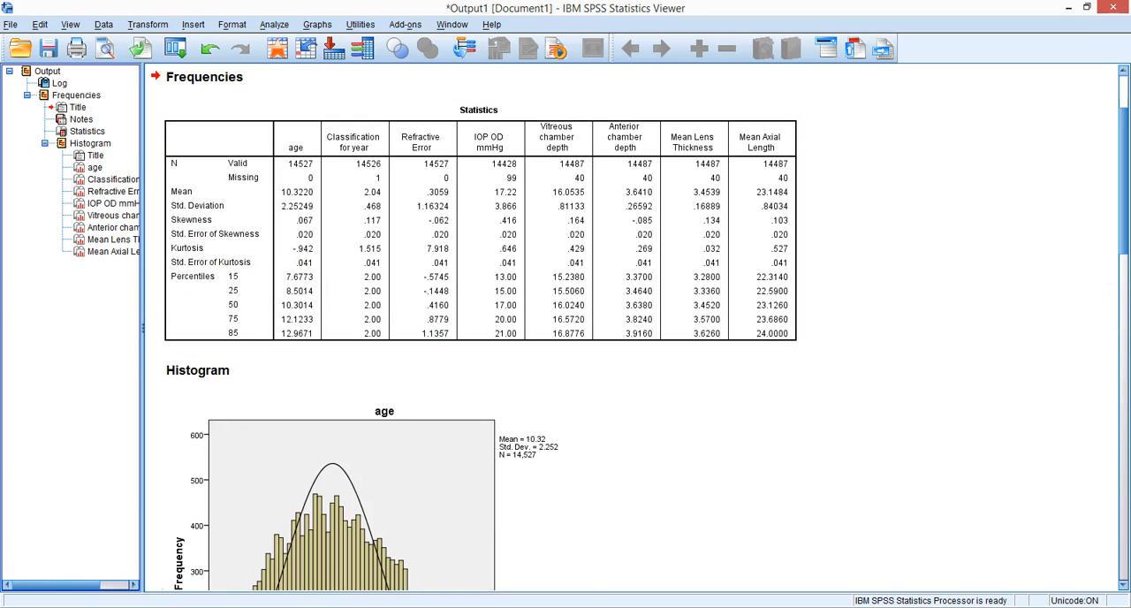
# Step: Examine the histograms of age, Classification for year and Refractive Error against their normal curves
pyautogui.moveTo(1120, 258); pyautogui.dragTo(1123, 315)
pyautogui.click(432, 384)
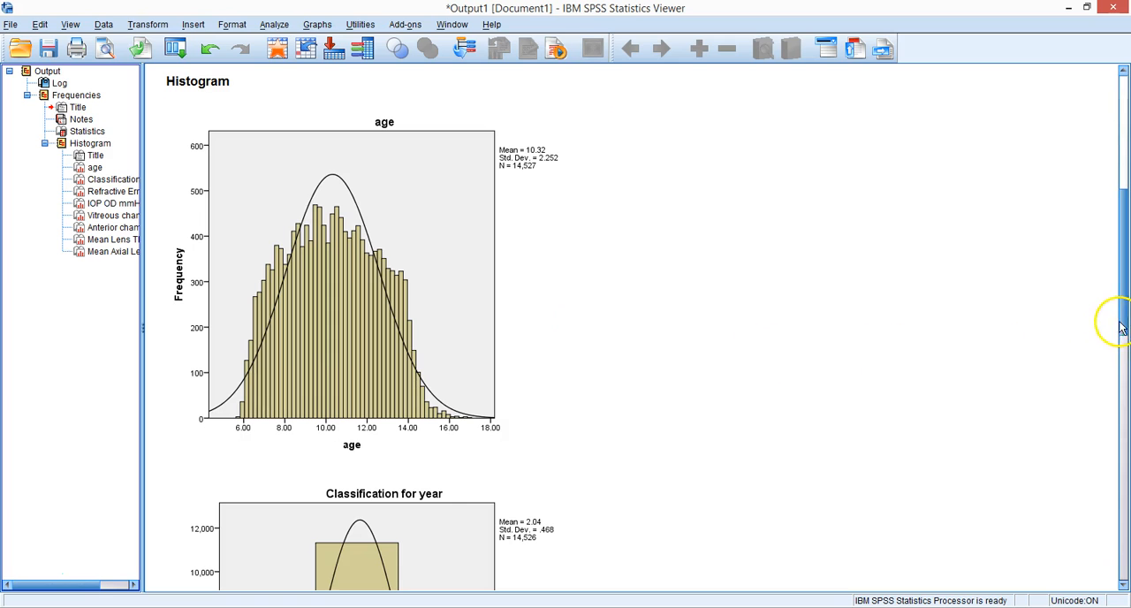
pyautogui.moveTo(1122, 325); pyautogui.dragTo(1118, 416)
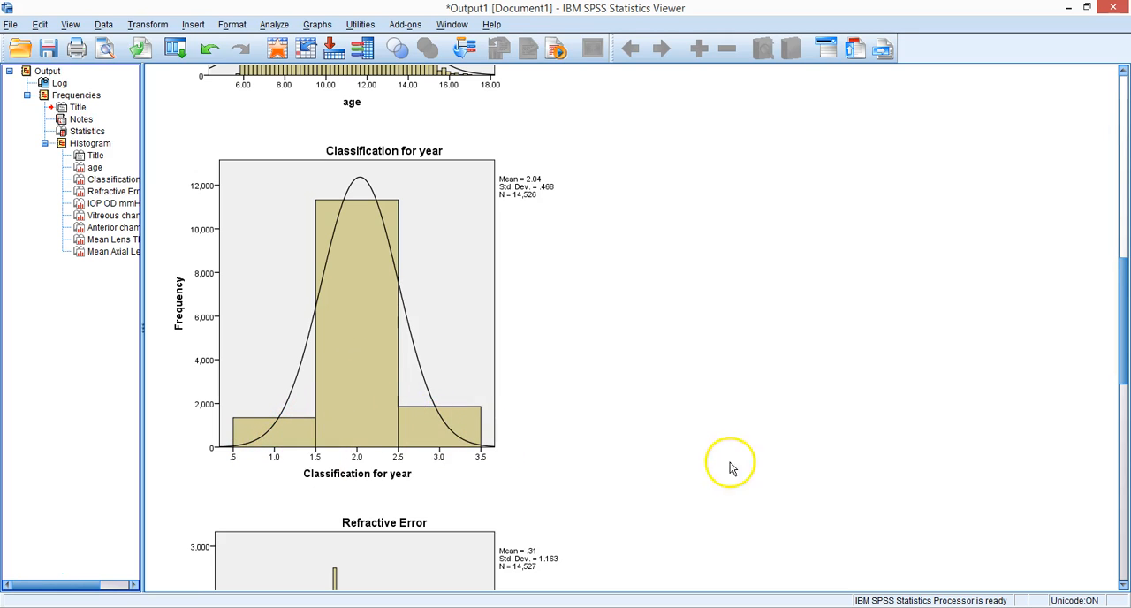
pyautogui.scroll(-3, 1123, 375)
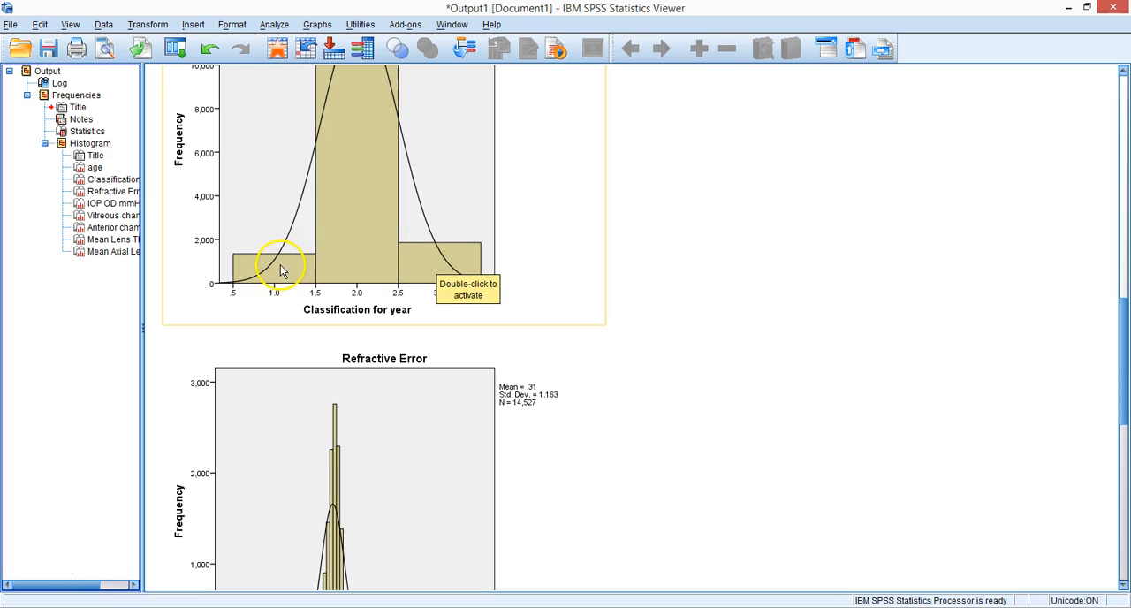
pyautogui.moveTo(1122, 334); pyautogui.dragTo(1124, 362)
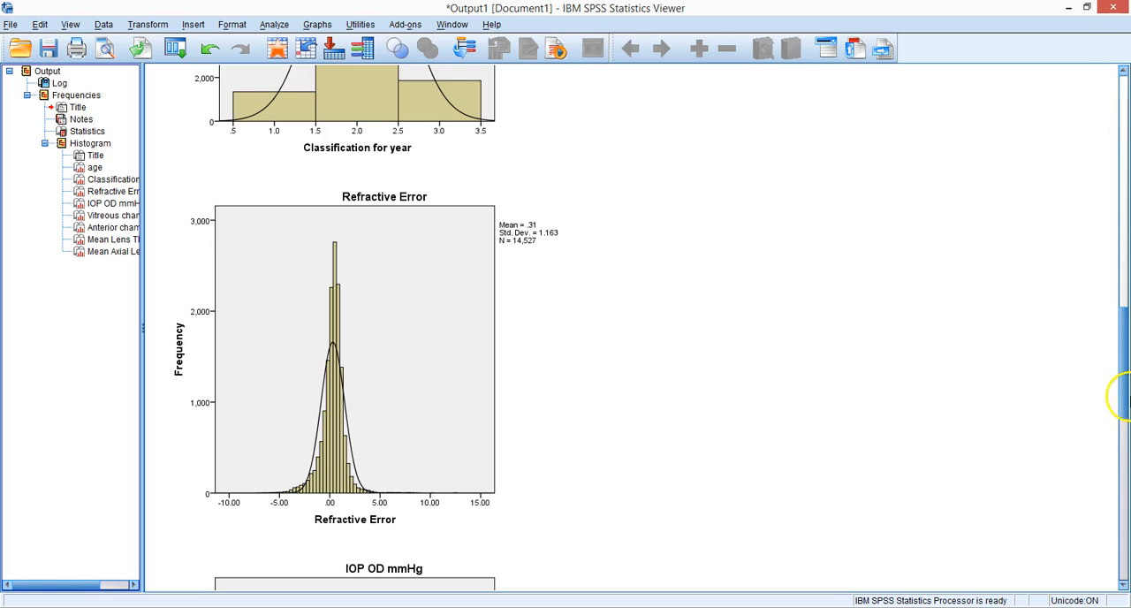
# Step: Examine the Statistics table and the remaining histograms, from IOP OD mmHg down to Mean Axial Length, against their normal curves
pyautogui.scroll(10, 1119, 396)
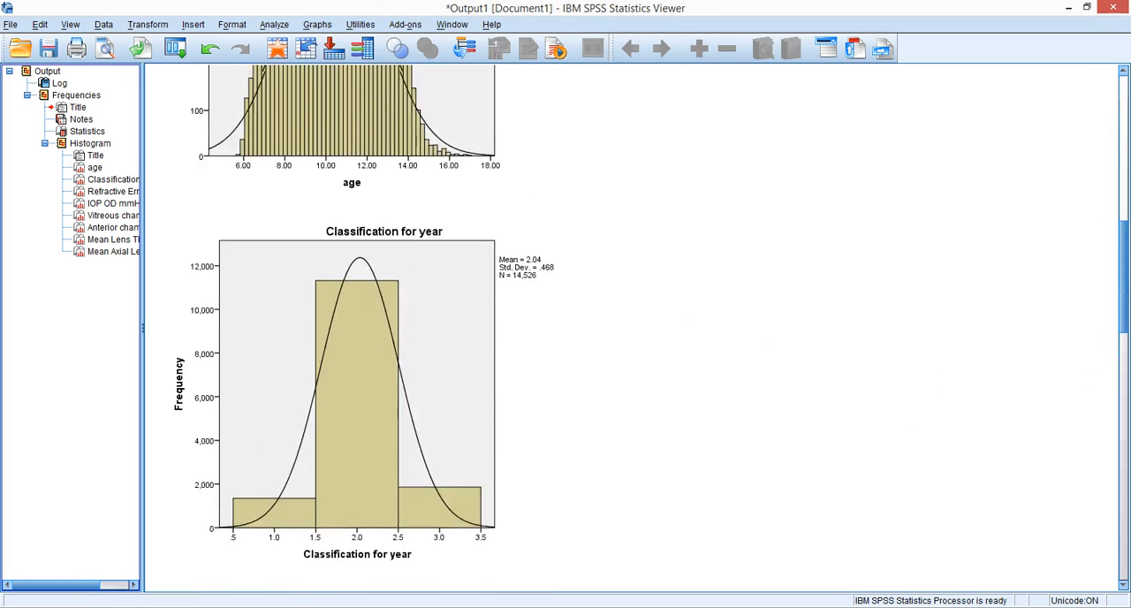
pyautogui.scroll(5, 932, 196)
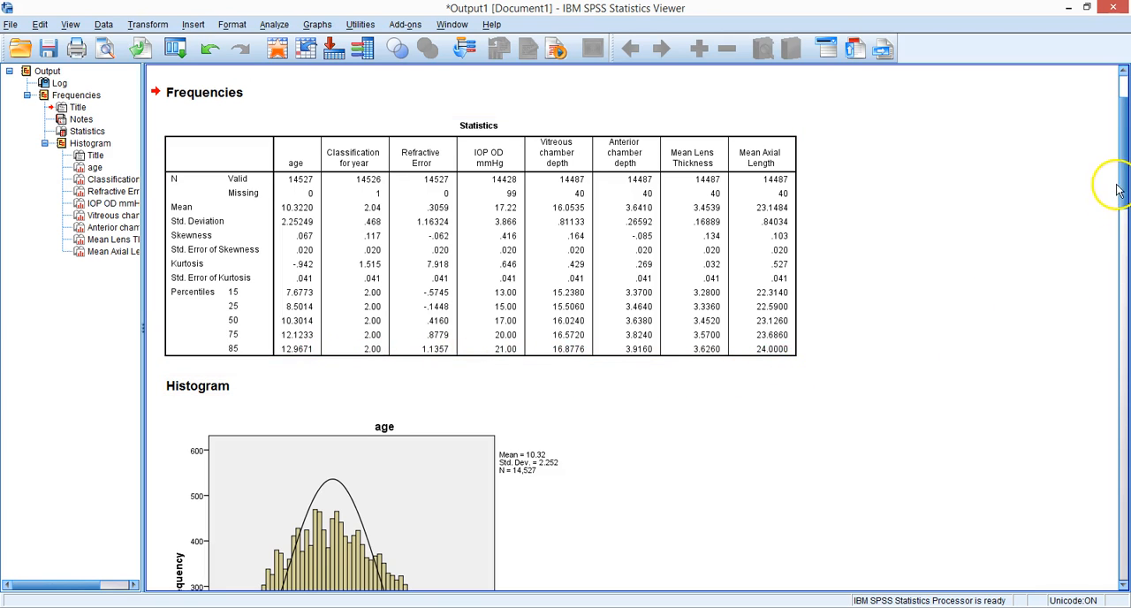
pyautogui.moveTo(1122, 186); pyautogui.dragTo(1121, 430)
pyautogui.click(555, 424)
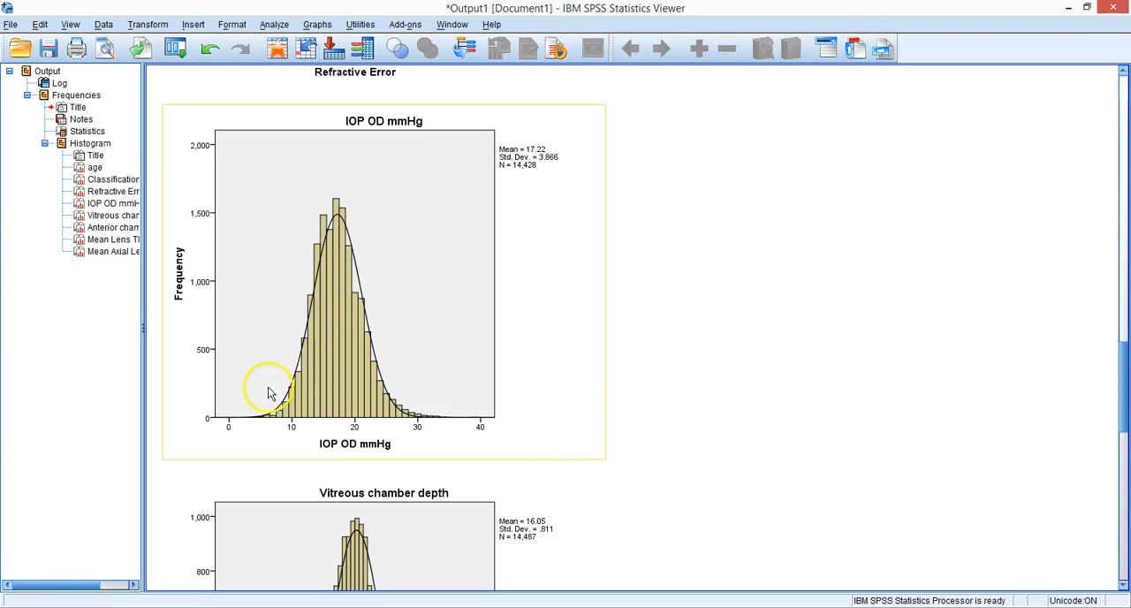
pyautogui.click(651, 469)
pyautogui.click(424, 543)
pyautogui.click(991, 438)
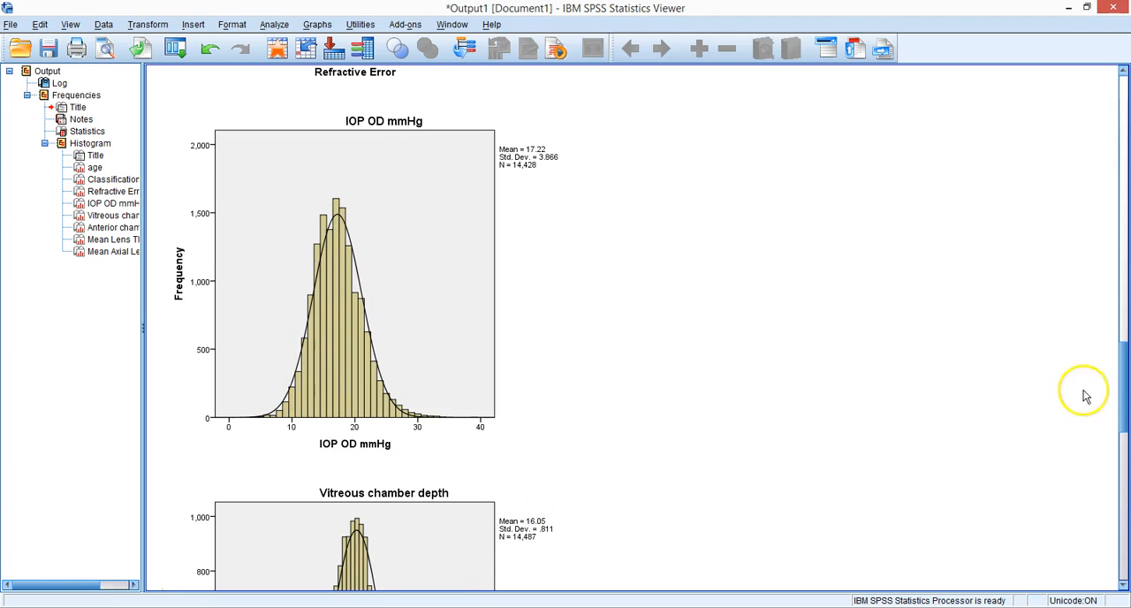
pyautogui.moveTo(1117, 385); pyautogui.dragTo(1120, 545)
pyautogui.click(500, 437)
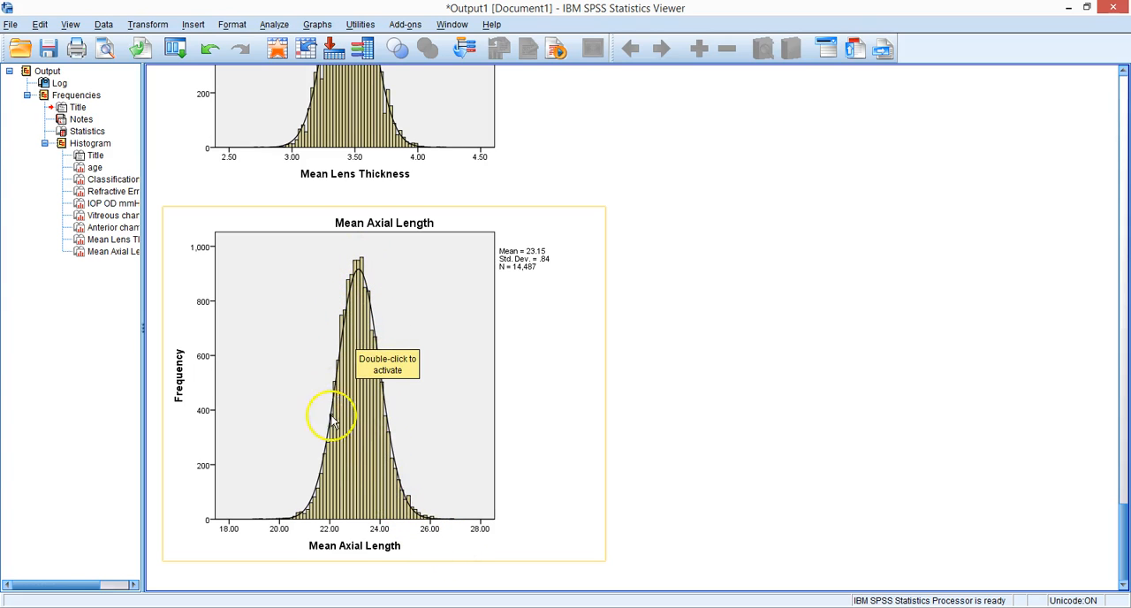
pyautogui.click(712, 408)
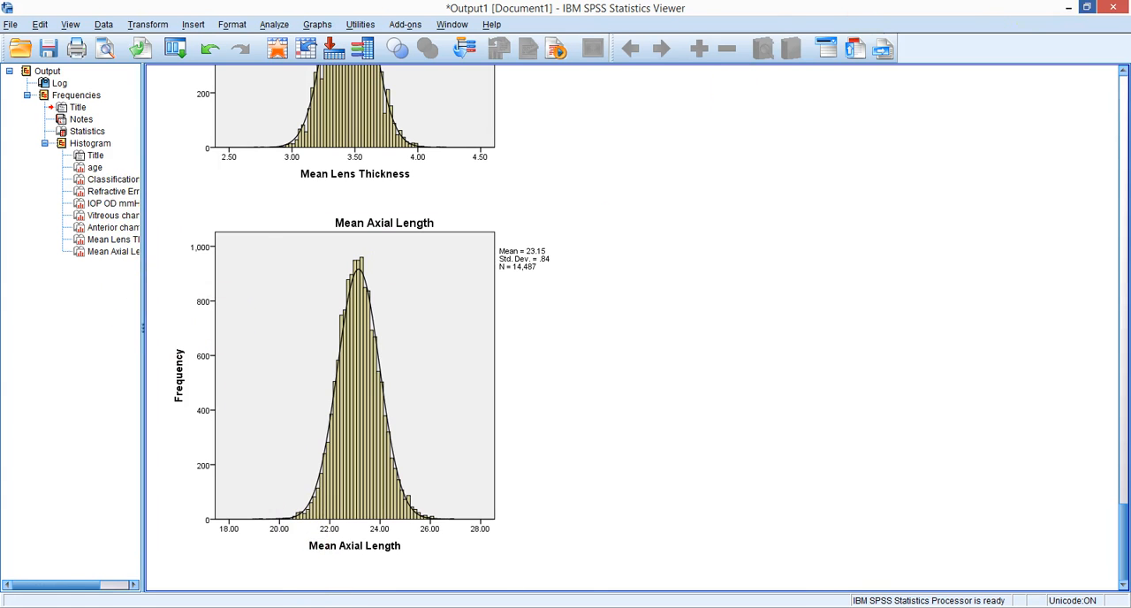
# Step: Restore the output viewer to a smaller window beside the data editor and extend it to the full screen height
pyautogui.click(1086, 7)
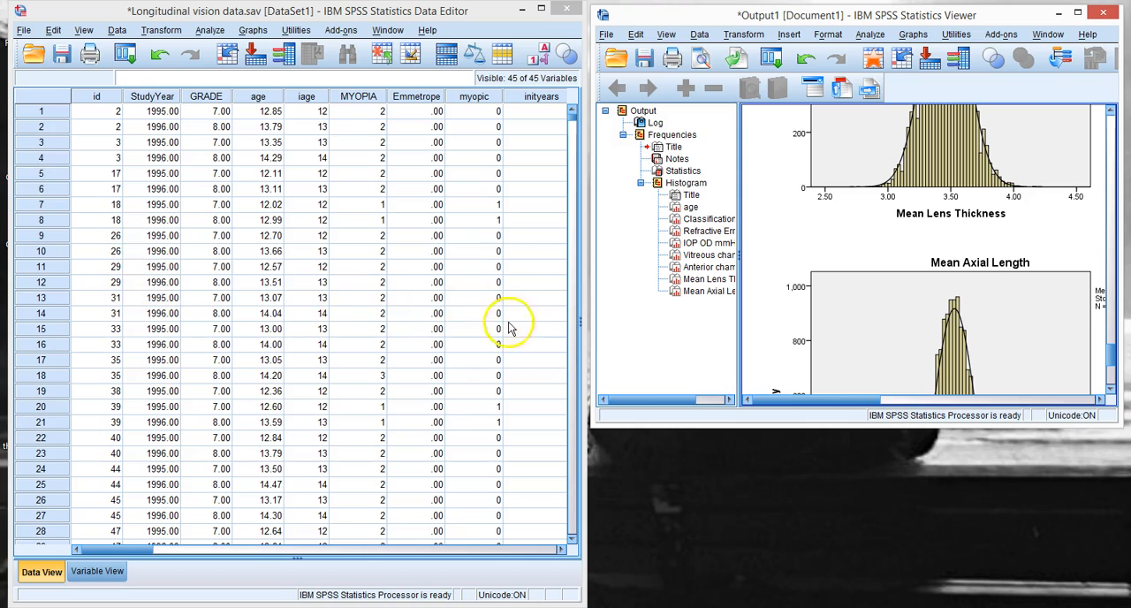
pyautogui.click(842, 186)
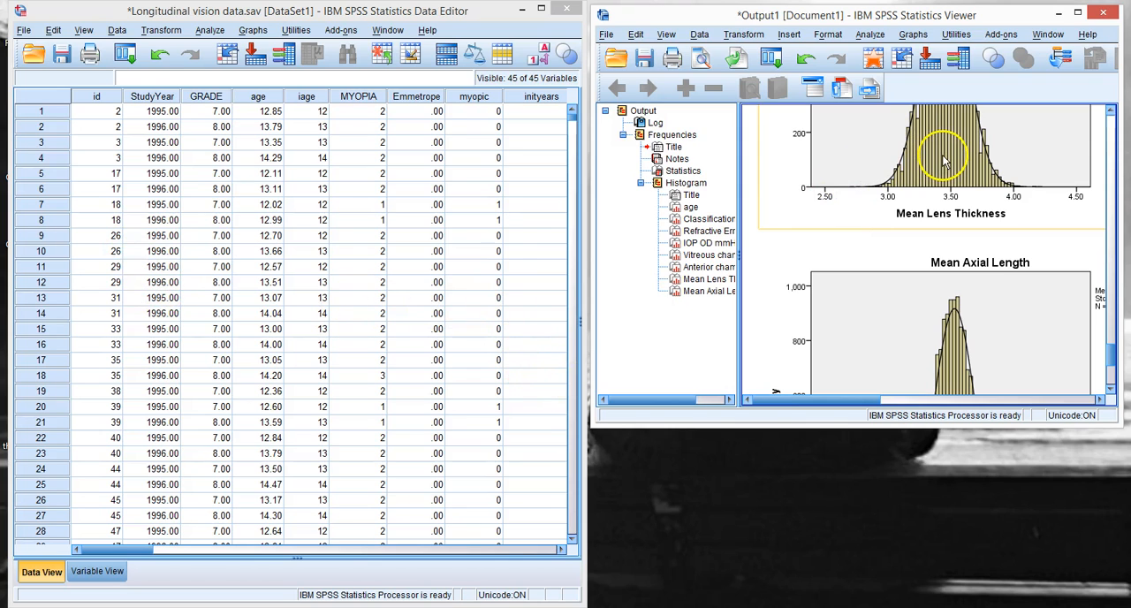
pyautogui.moveTo(806, 425); pyautogui.dragTo(803, 601)
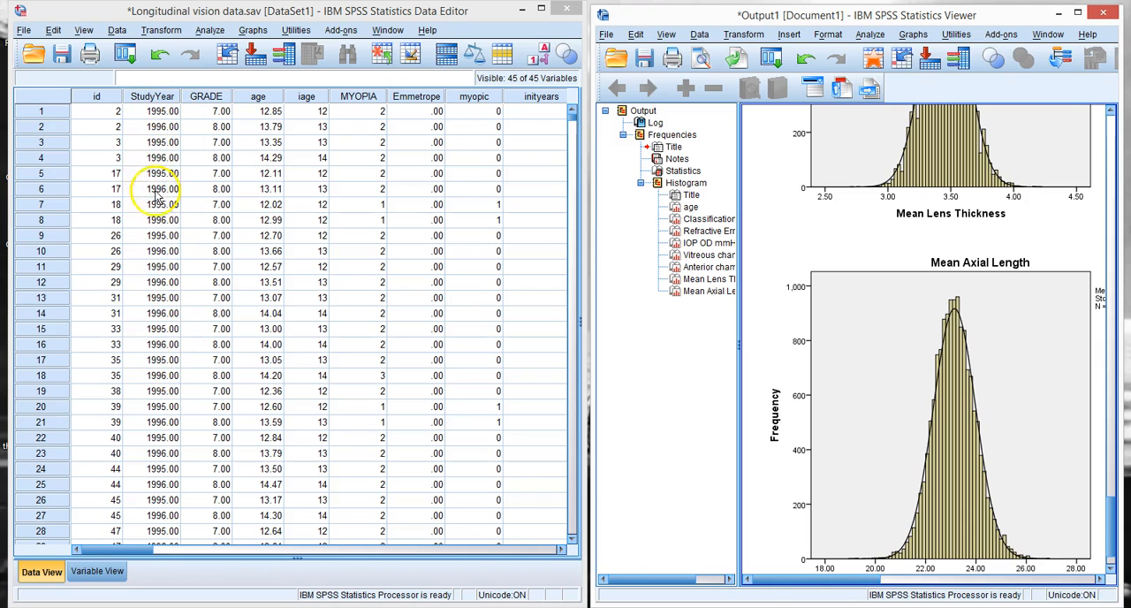
# Step: Start aggregating the longitudinal vision data with ID and StudyYear as the break variables
pyautogui.click(118, 31)
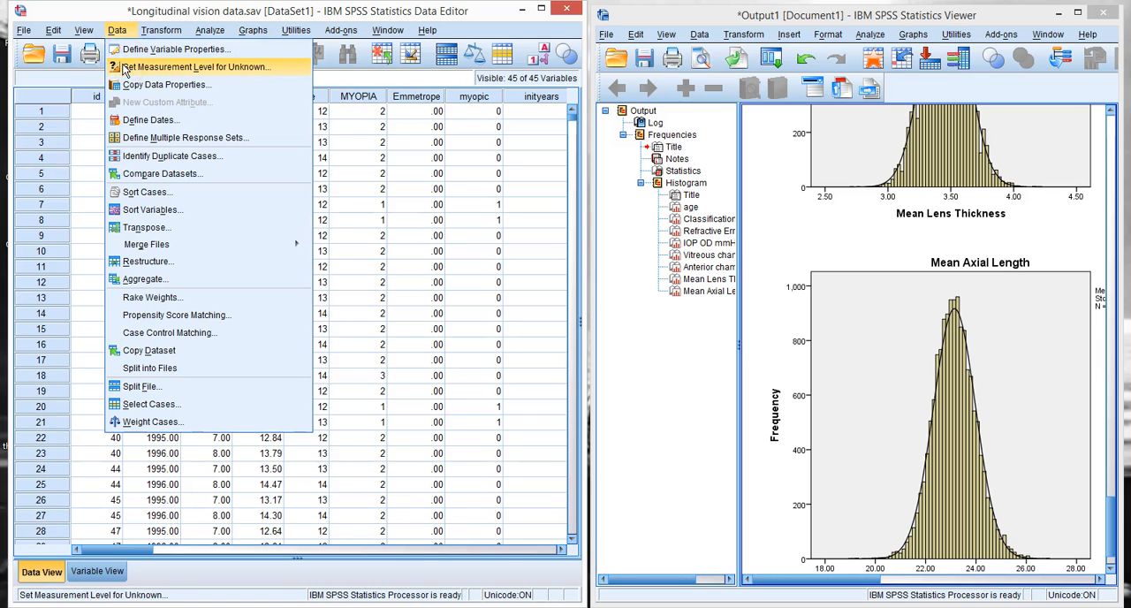
pyautogui.click(144, 279)
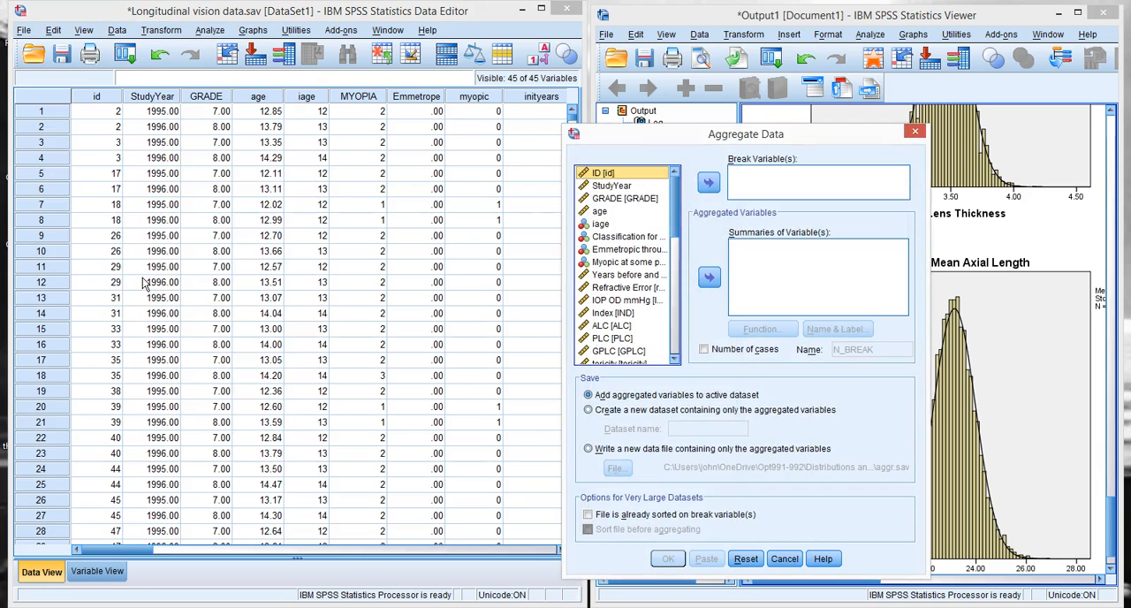
pyautogui.click(711, 183)
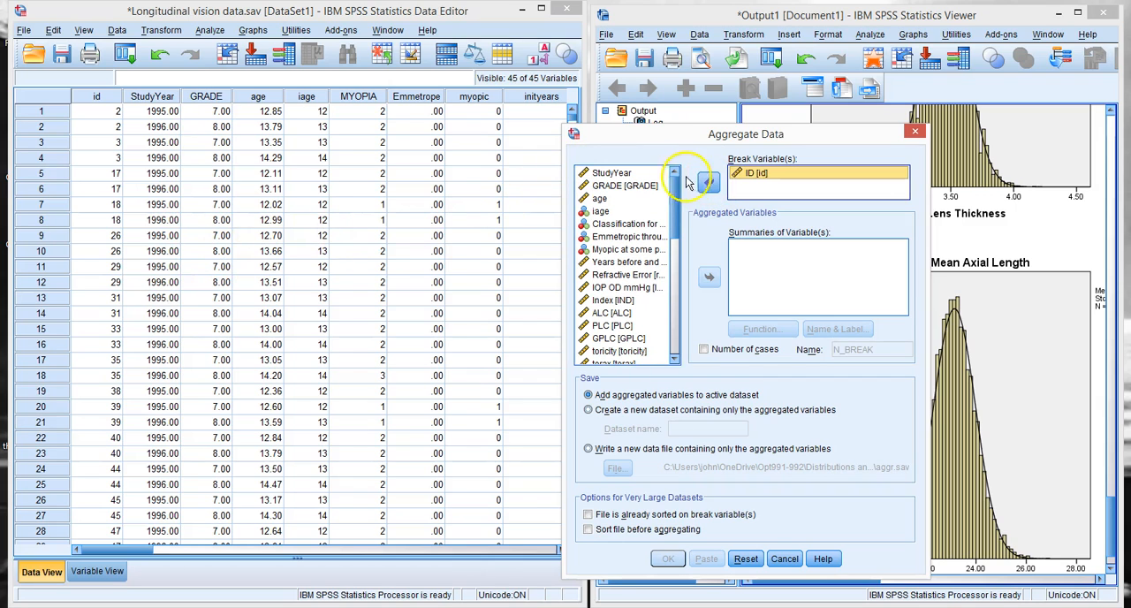
pyautogui.click(615, 173)
pyautogui.click(709, 183)
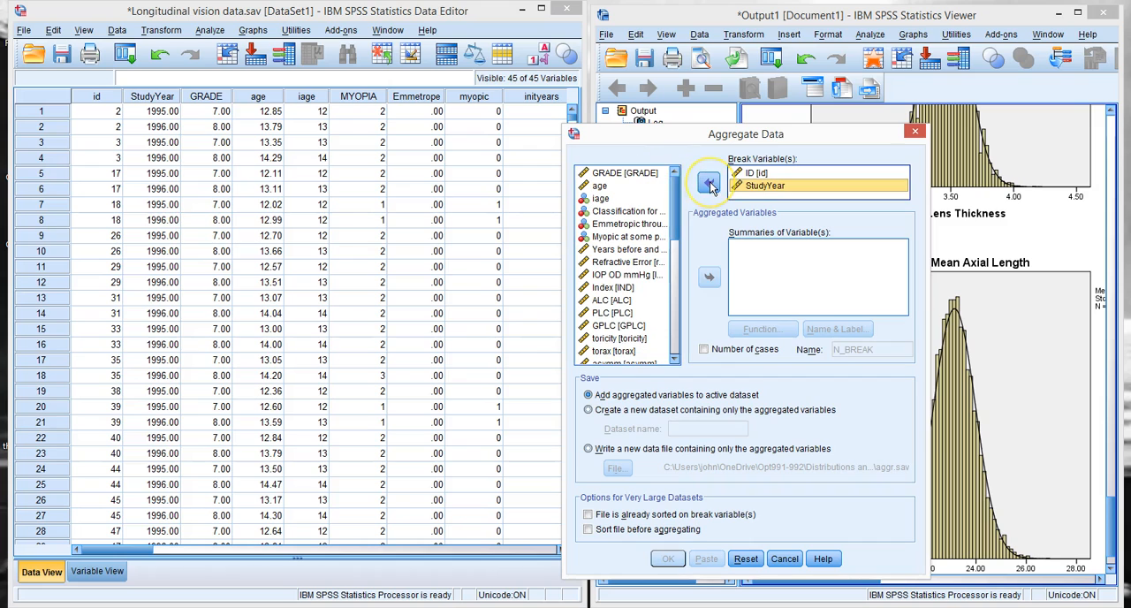
# Step: Add all variables from GRADE through gender as aggregated summaries and set their function to First
pyautogui.click(610, 175)
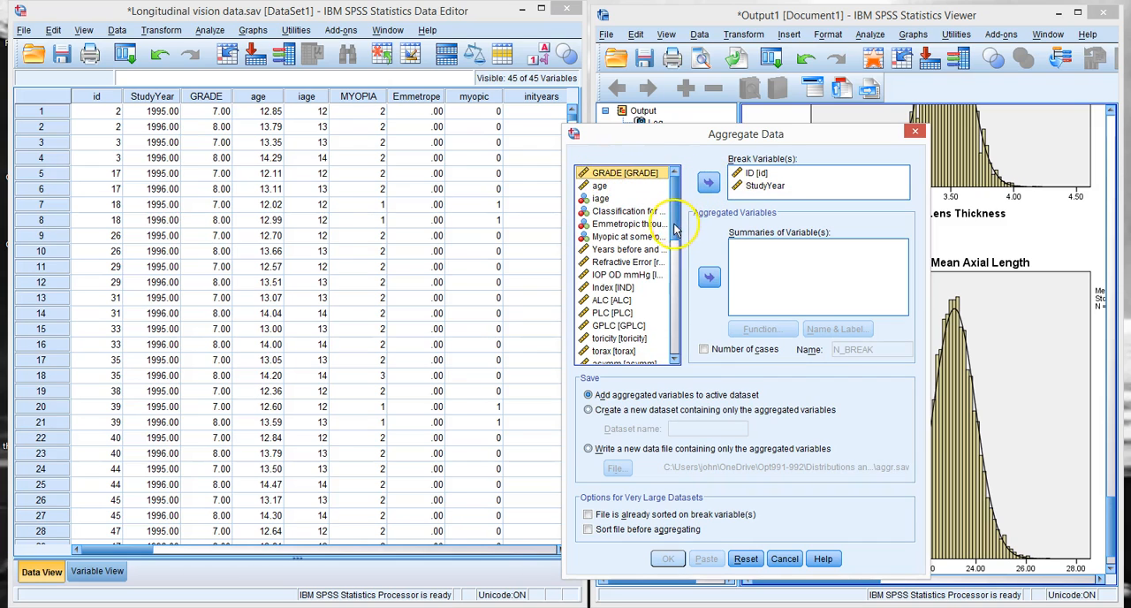
pyautogui.moveTo(677, 226); pyautogui.dragTo(669, 342)
pyautogui.keyDown('shift'); pyautogui.click(609, 359); pyautogui.keyUp('shift')
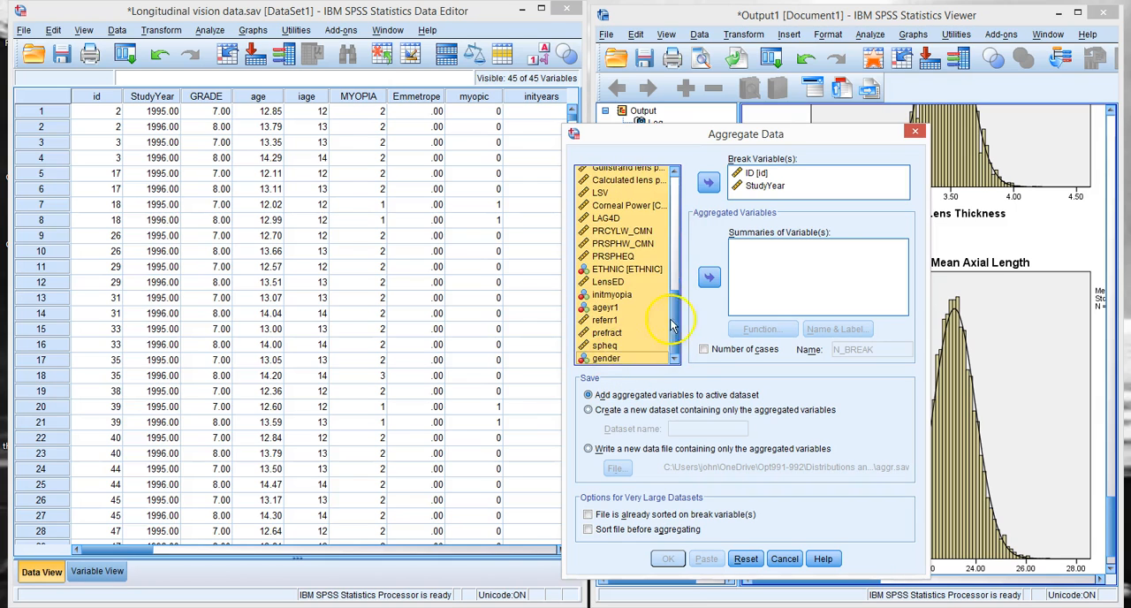
pyautogui.click(708, 278)
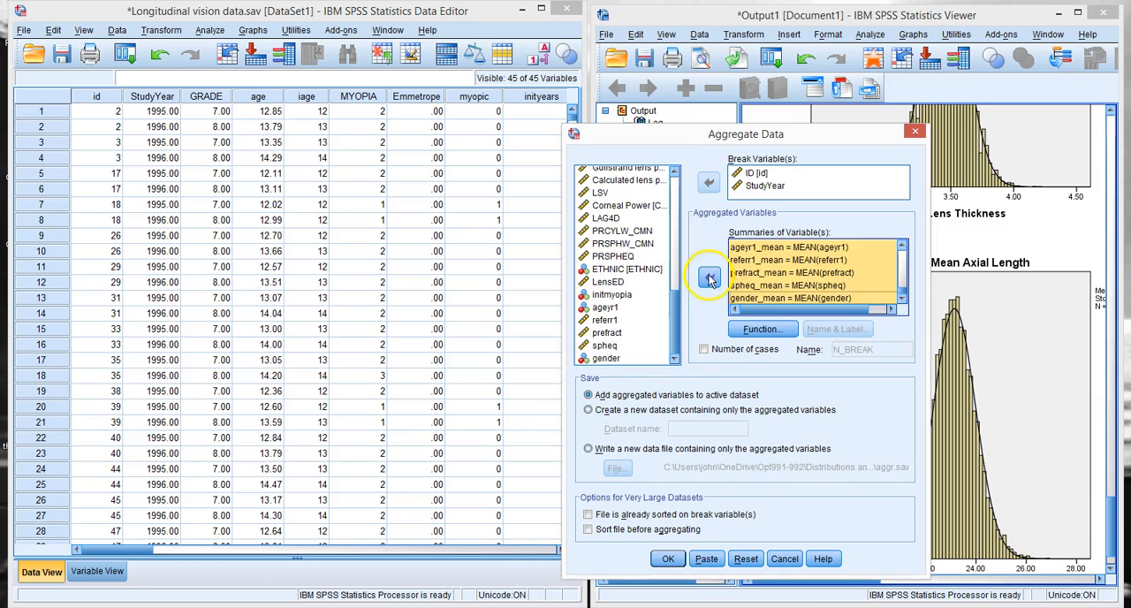
pyautogui.click(758, 330)
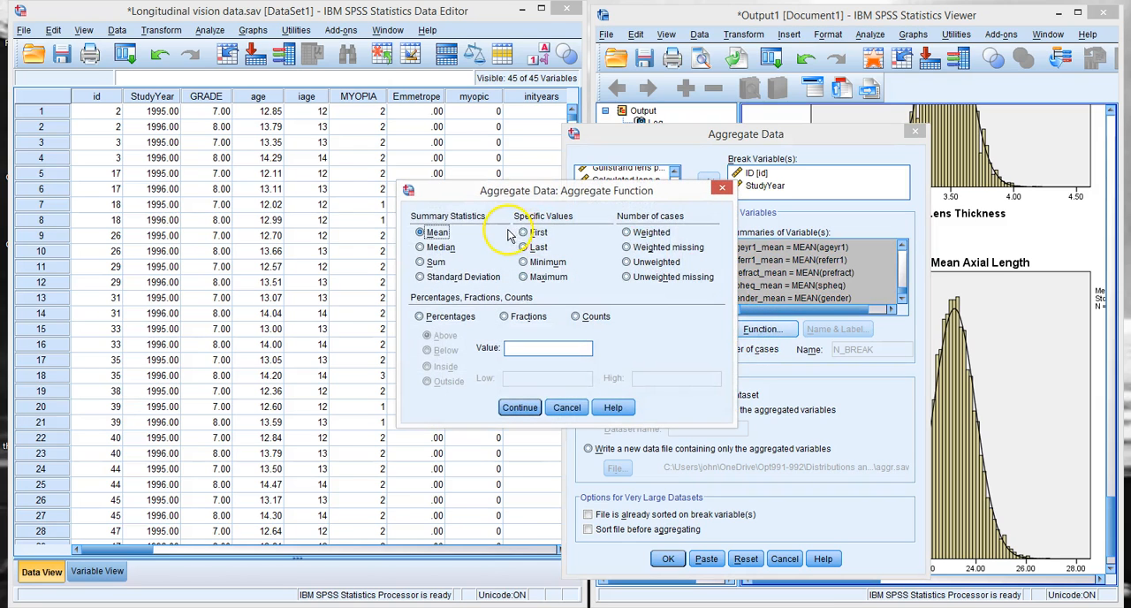
pyautogui.click(523, 233)
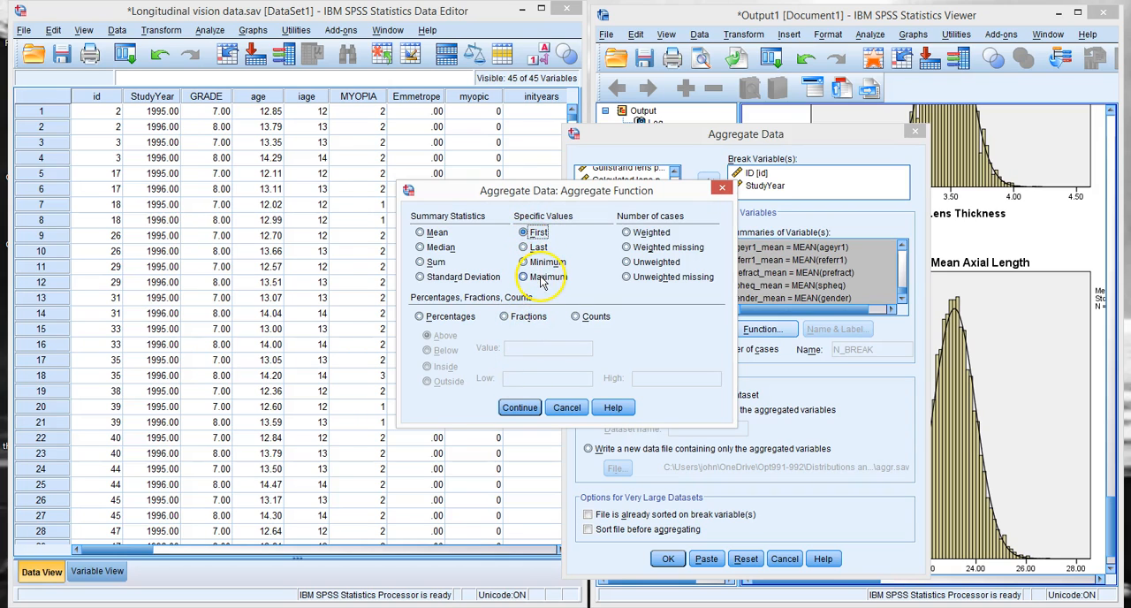
pyautogui.click(519, 408)
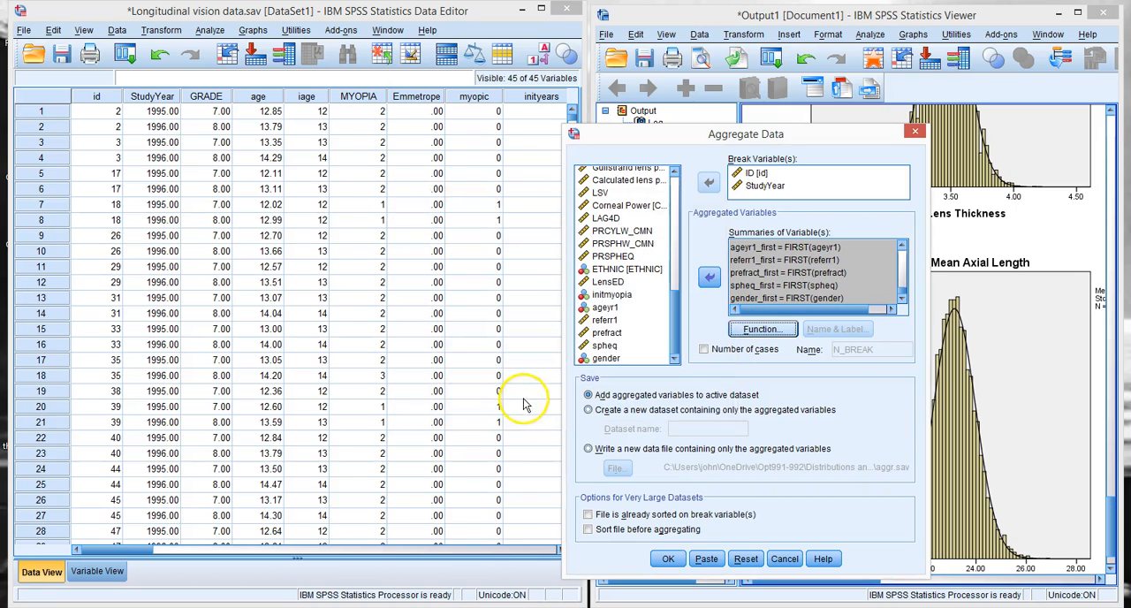
# Step: Output the aggregated variables to a new dataset named First and run the aggregation
pyautogui.click(587, 411)
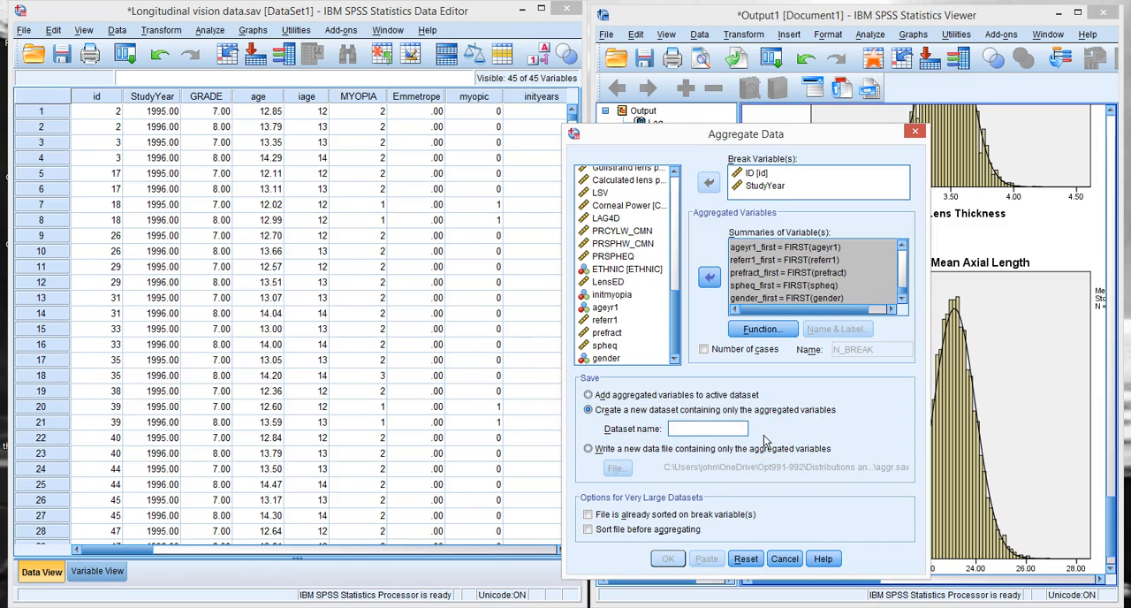
pyautogui.write('First')
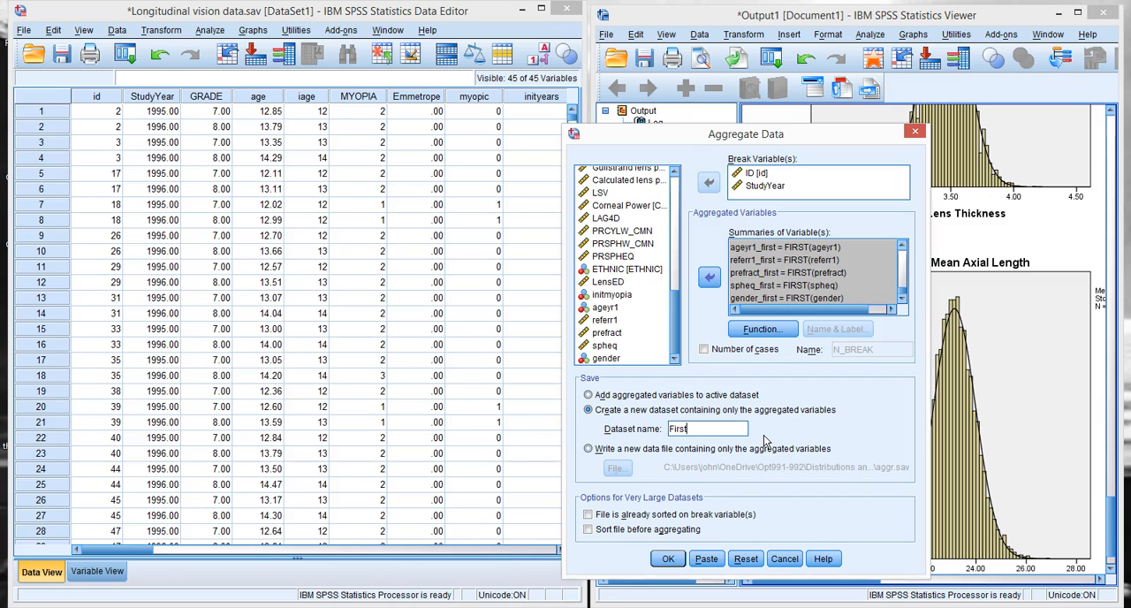
pyautogui.click(668, 559)
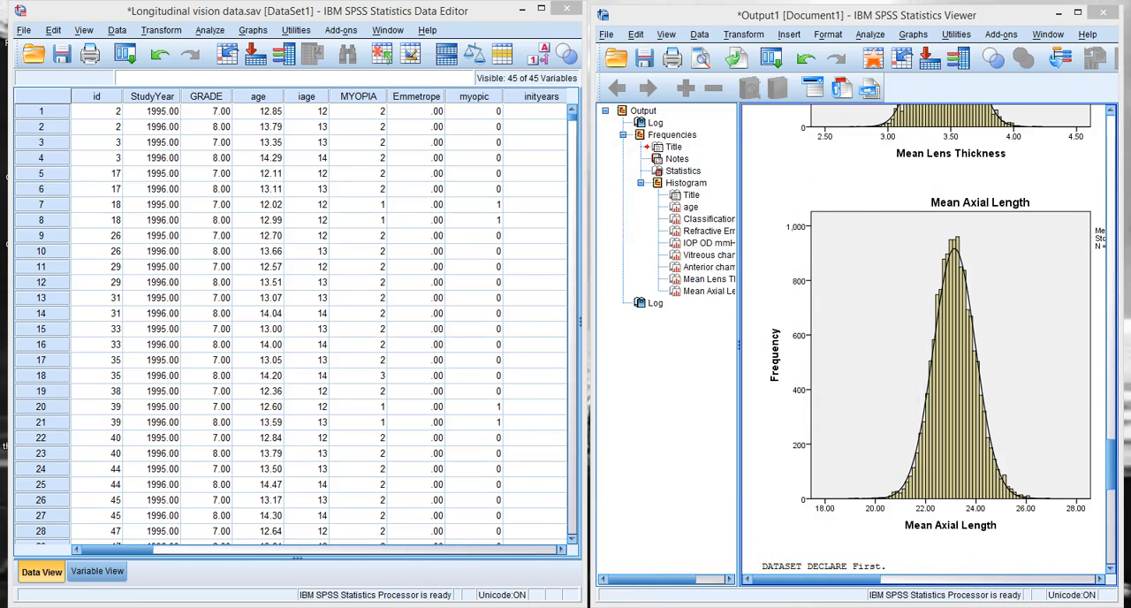
# Step: Bring up the aggregated First dataset and place its window beside the output viewer to inspect its ID and StudyYear rows
pyautogui.moveTo(452, 607)
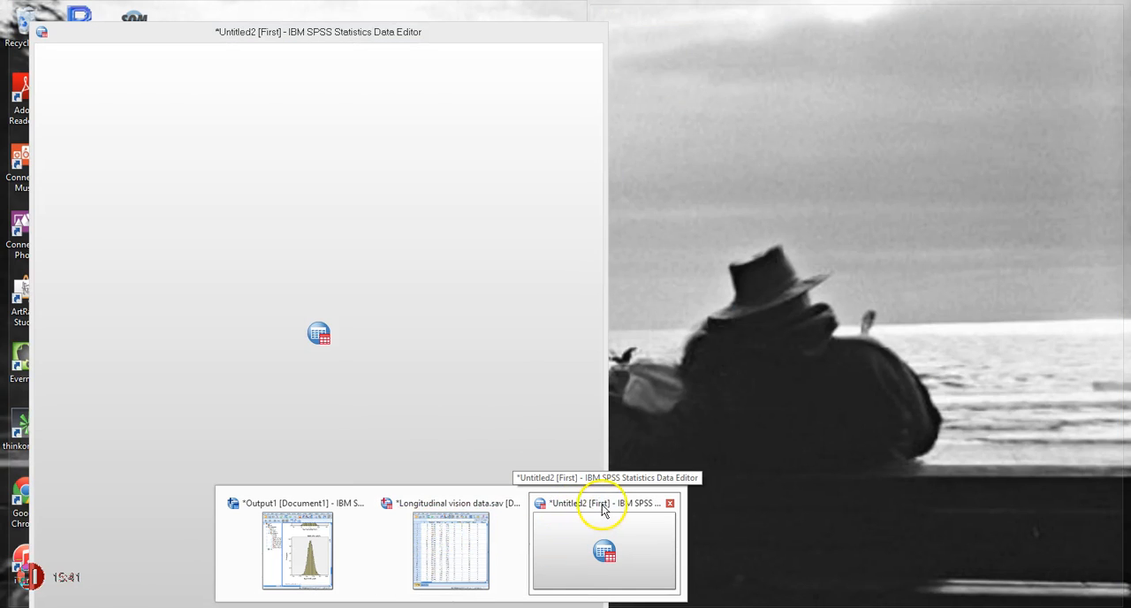
pyautogui.click(585, 536)
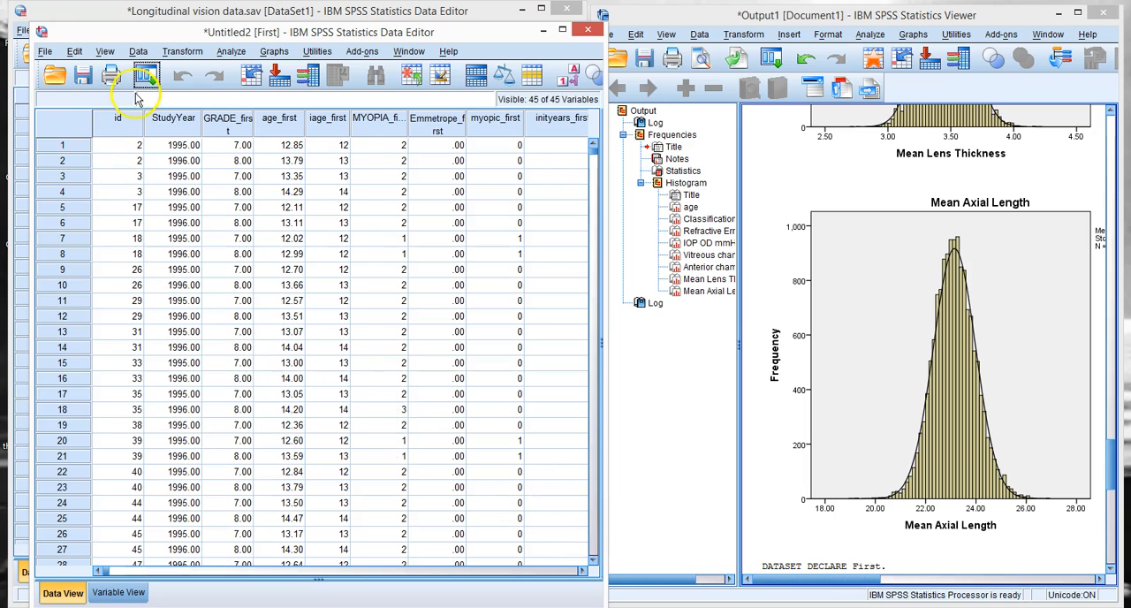
pyautogui.moveTo(187, 33); pyautogui.dragTo(167, 9)
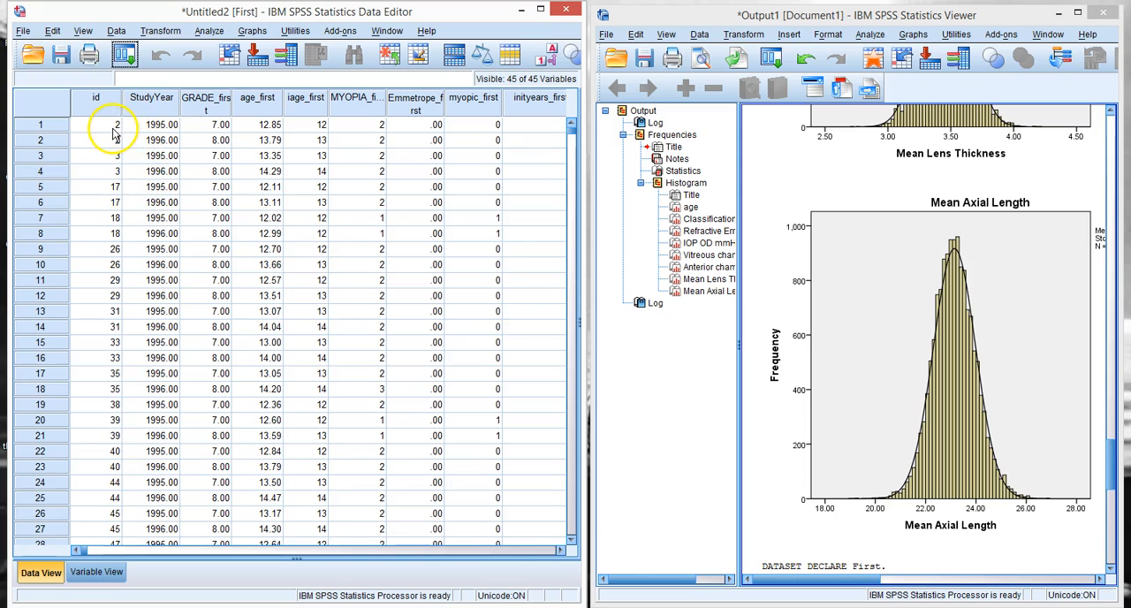
# Step: Close the aggregated First dataset and return to the longitudinal vision data
pyautogui.click(116, 30)
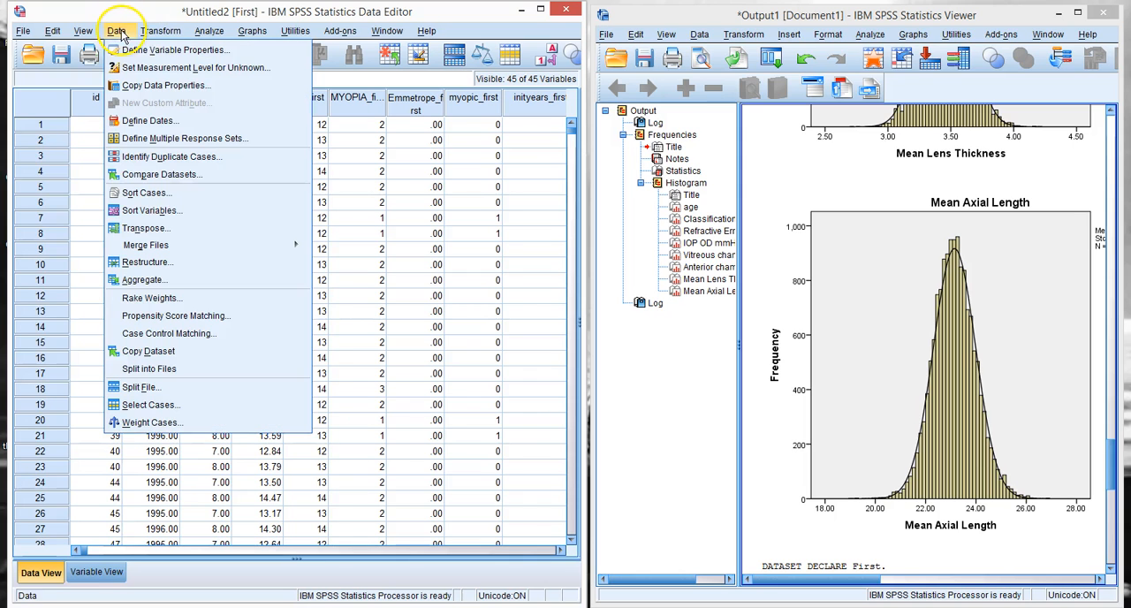
pyautogui.click(140, 280)
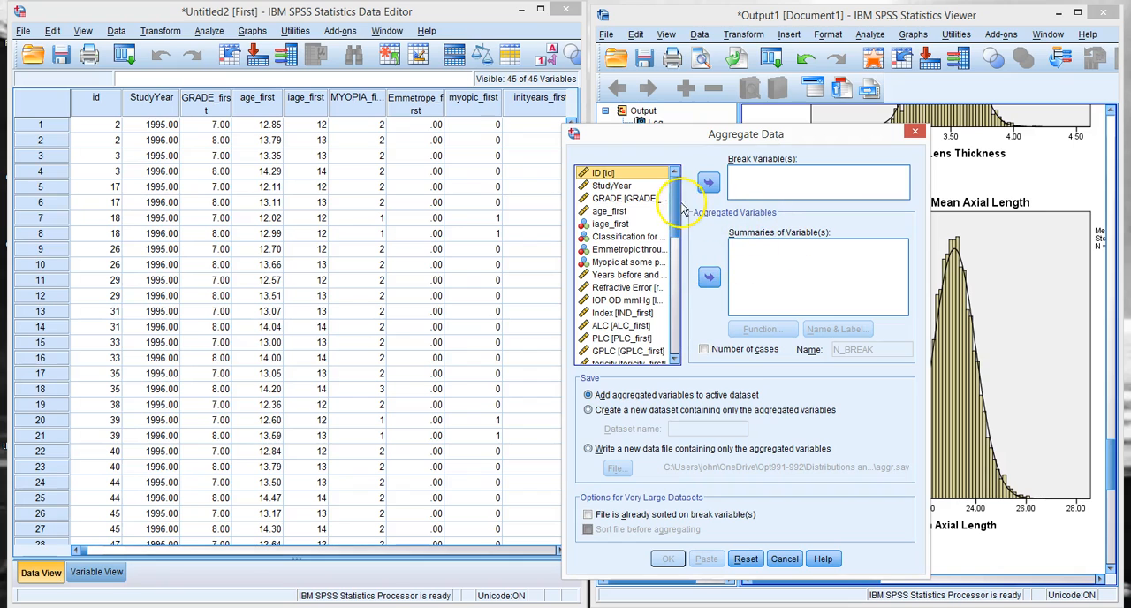
pyautogui.click(565, 8)
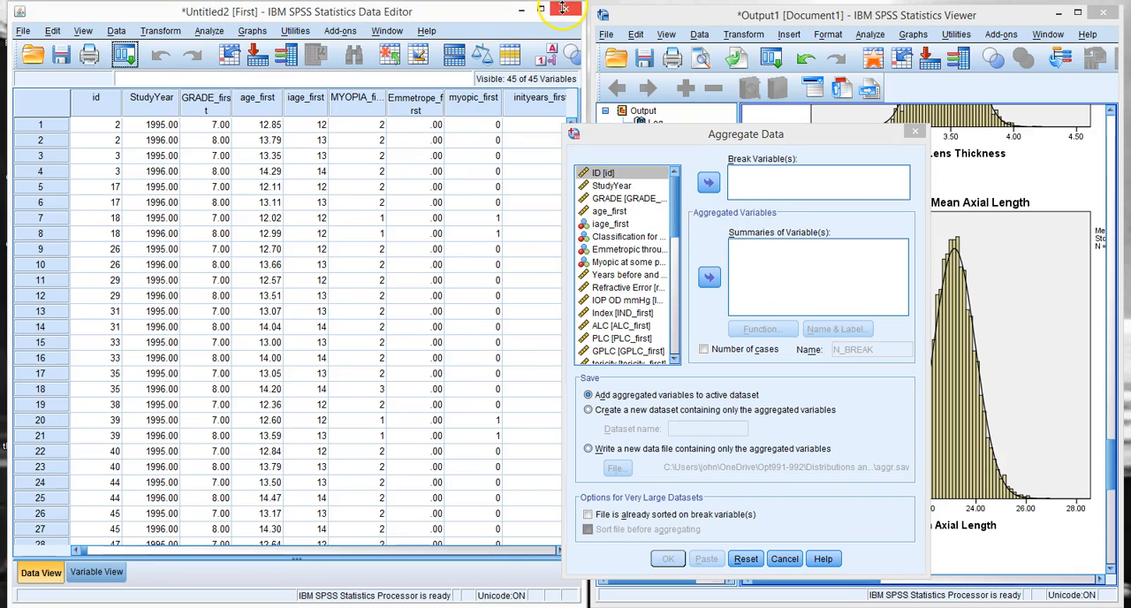
pyautogui.click(296, 343)
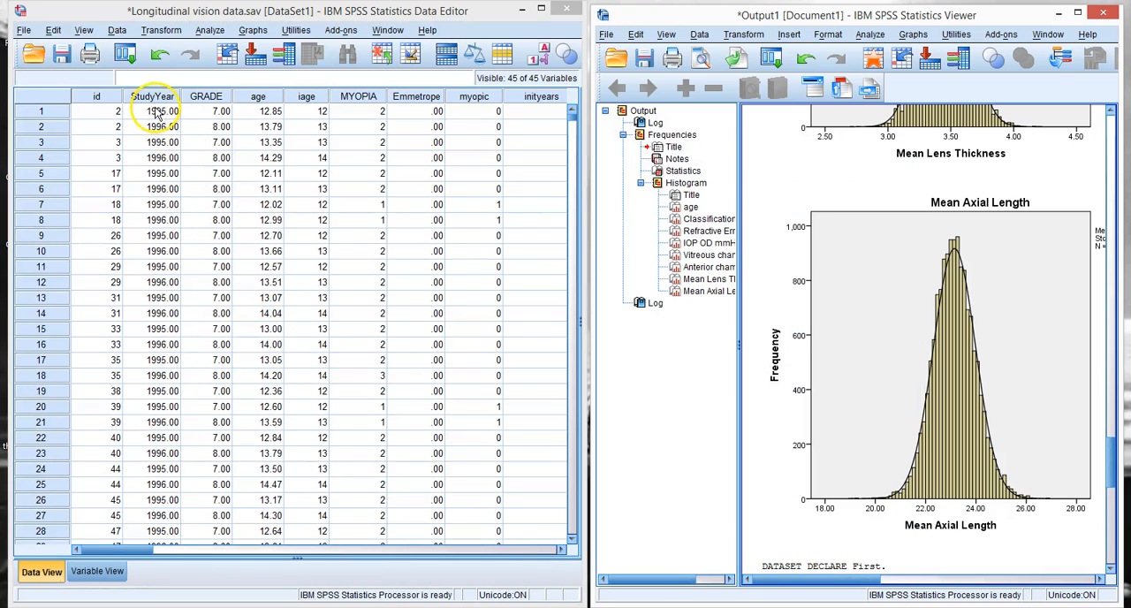
# Step: Rerun the aggregation into dataset First with StudyYear removed from the break variables, leaving only ID, and bring up the new dataset
pyautogui.click(118, 30)
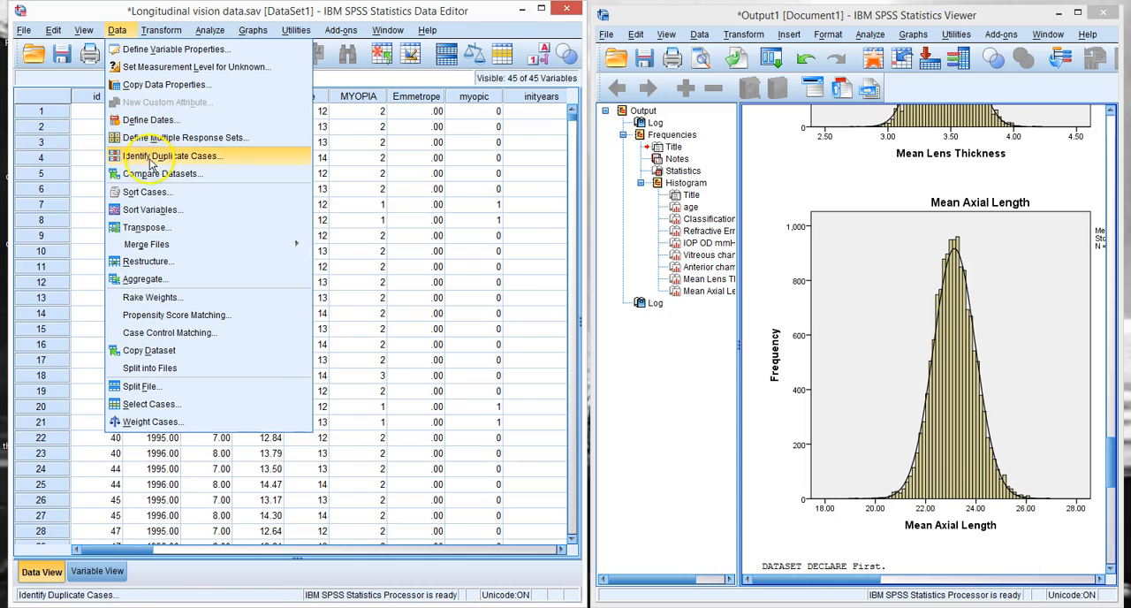
pyautogui.click(152, 281)
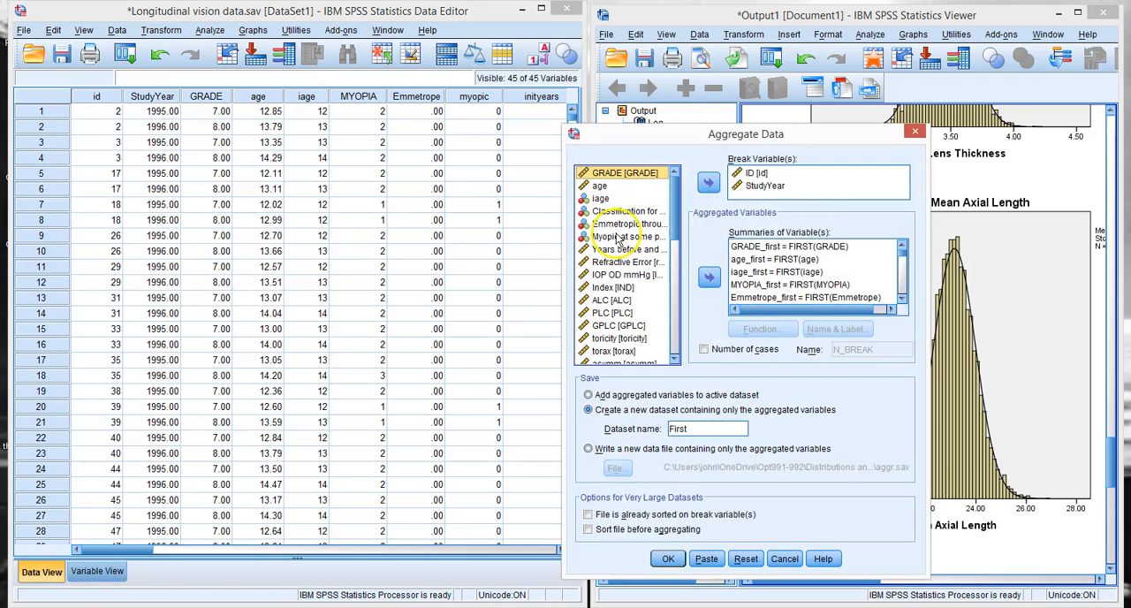
pyautogui.click(764, 186)
pyautogui.click(709, 183)
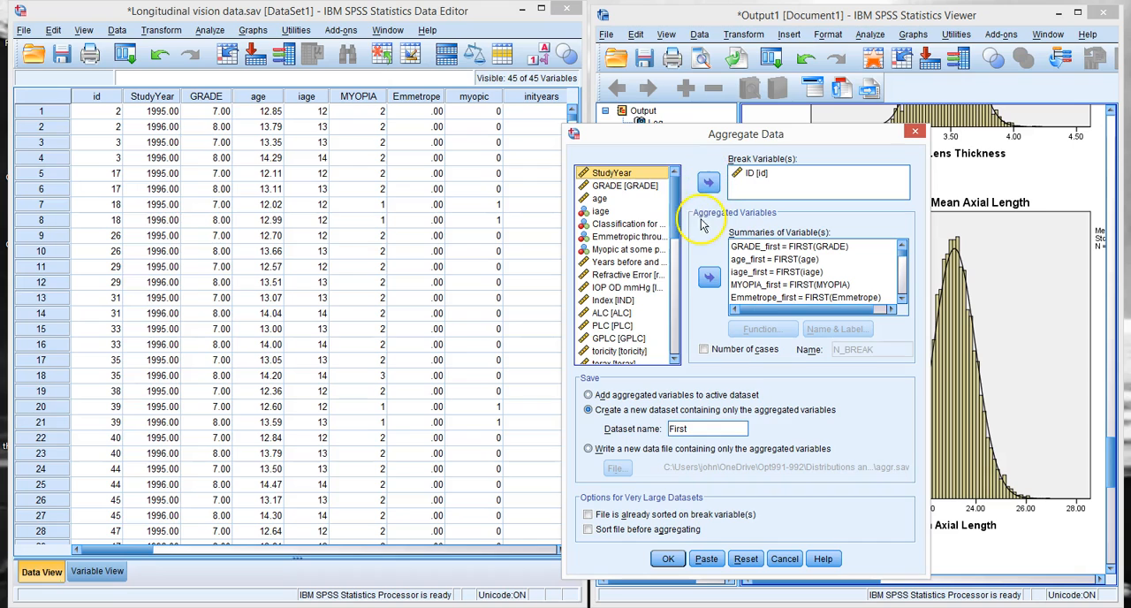
pyautogui.click(751, 176)
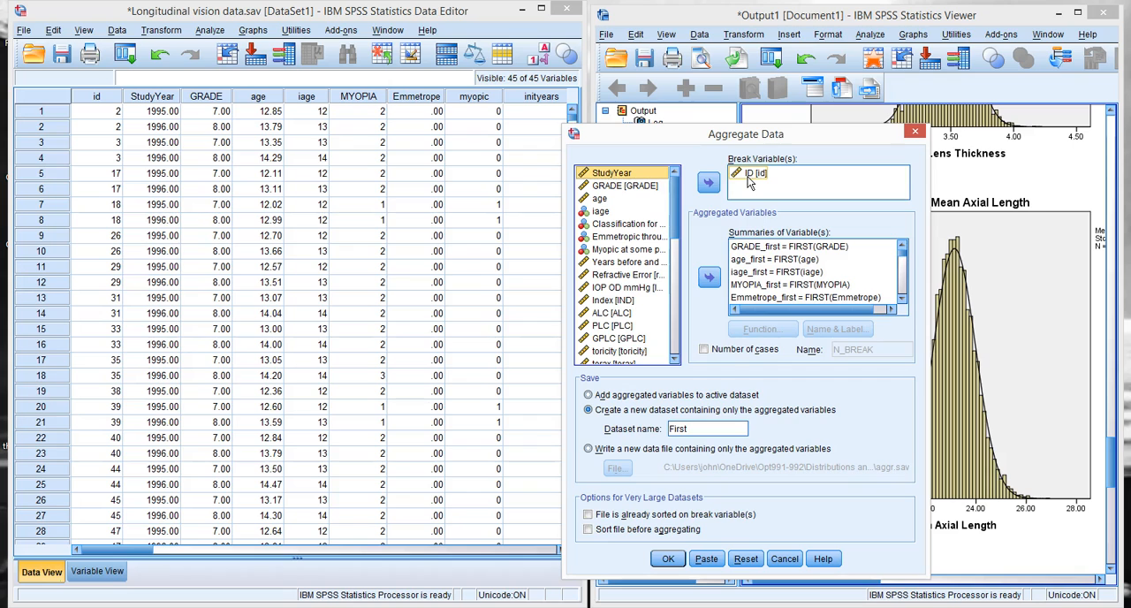
pyautogui.click(667, 560)
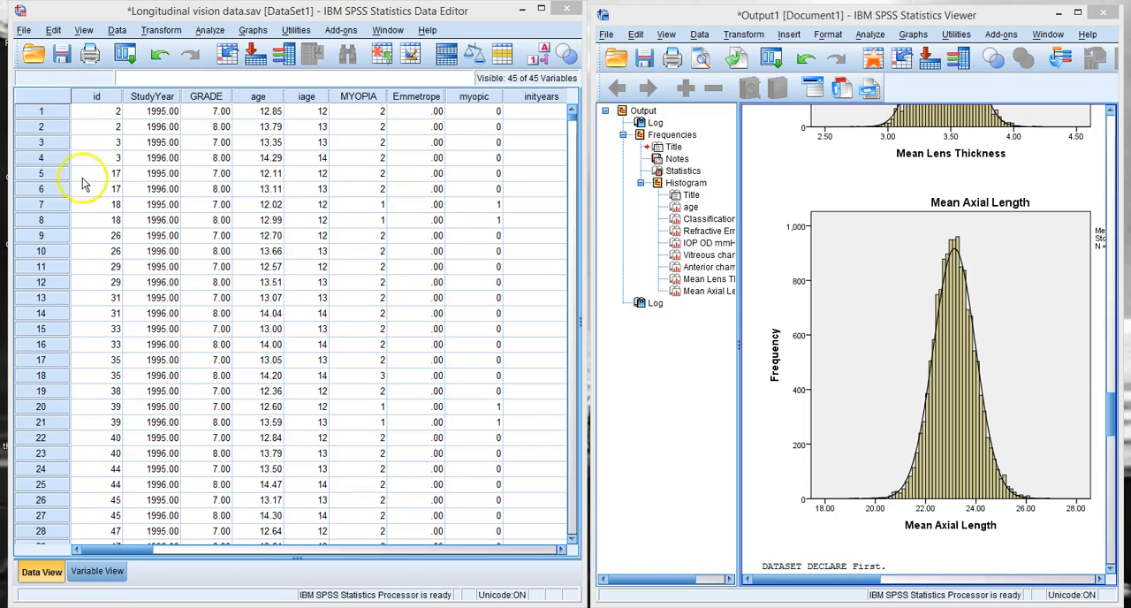
pyautogui.moveTo(454, 593)
pyautogui.click(538, 558)
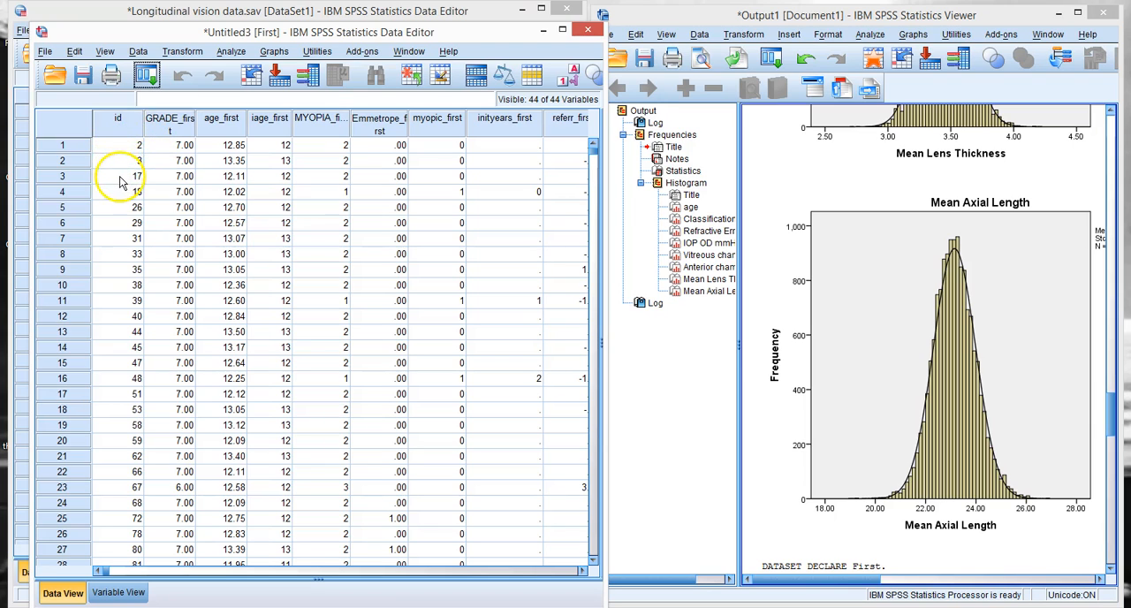
# Step: Maximize the First dataset and set up a Frequencies analysis with mean, standard deviation, skewness and kurtosis
pyautogui.moveTo(159, 33); pyautogui.dragTo(327, 44)
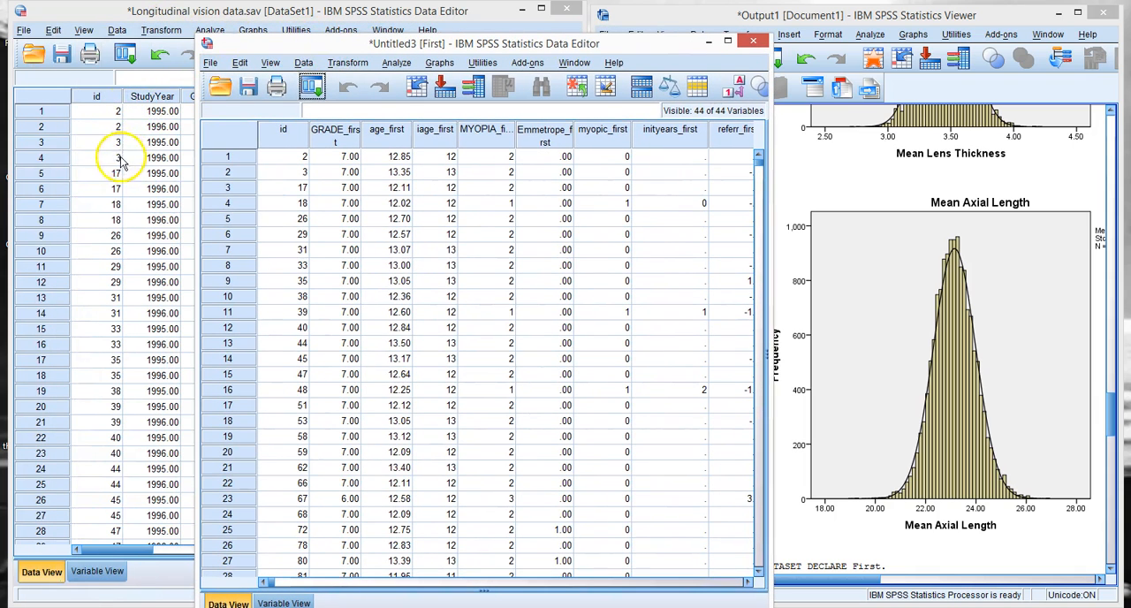
pyautogui.moveTo(343, 44); pyautogui.dragTo(171, 2)
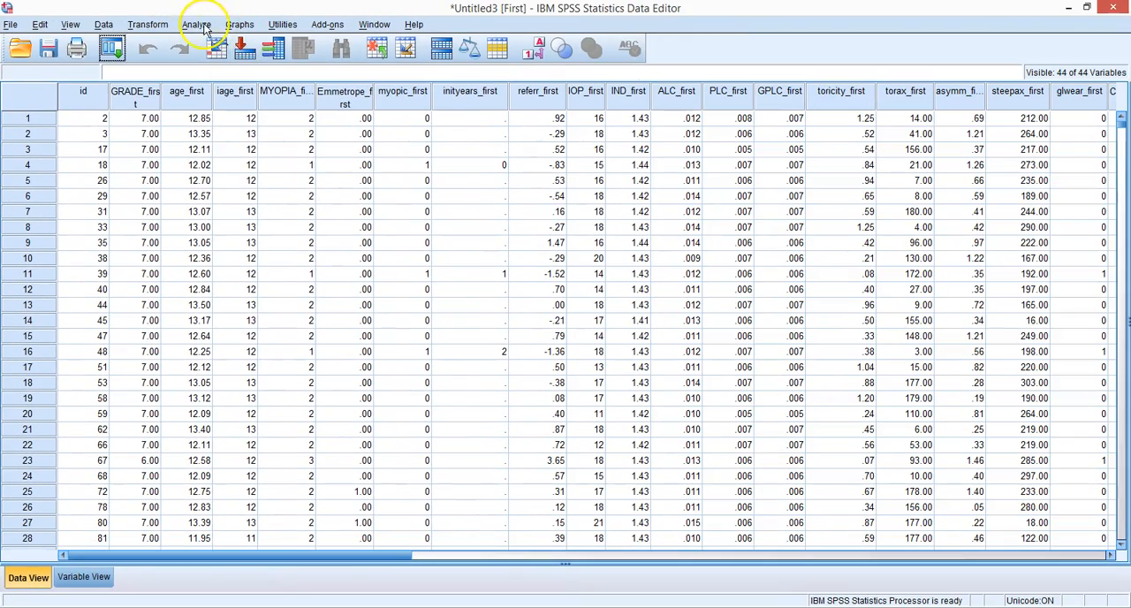
pyautogui.click(197, 25)
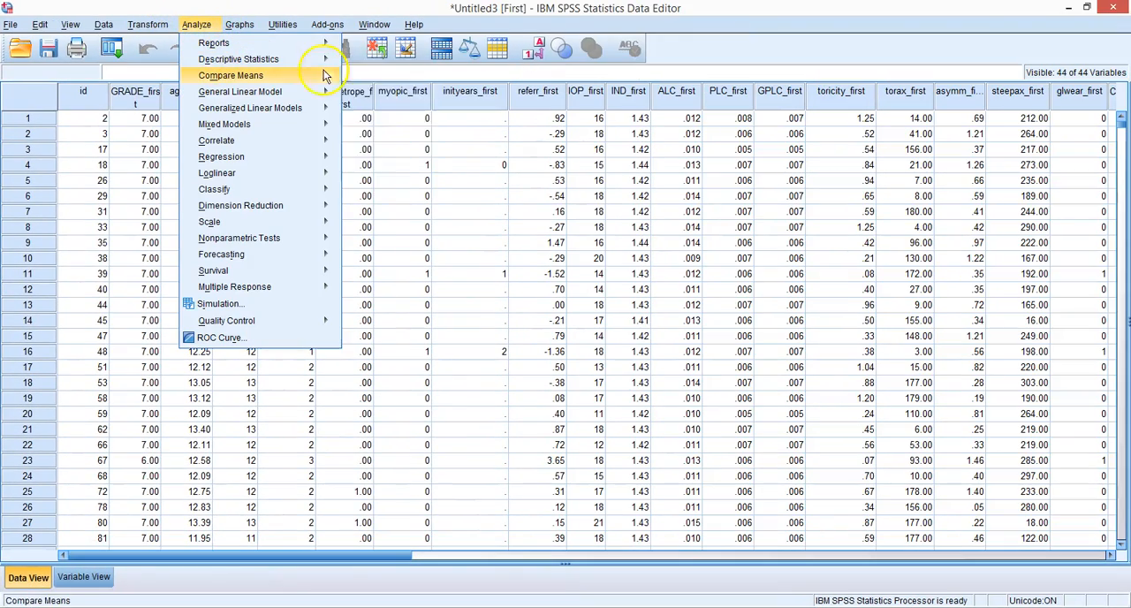
pyautogui.moveTo(323, 58)
pyautogui.click(360, 62)
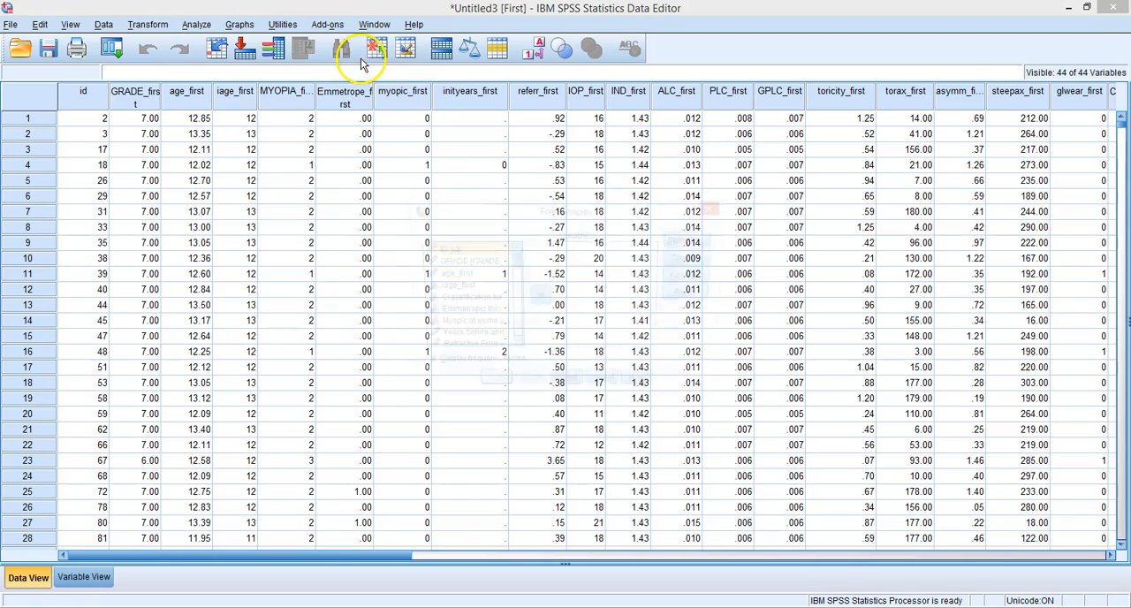
pyautogui.click(682, 243)
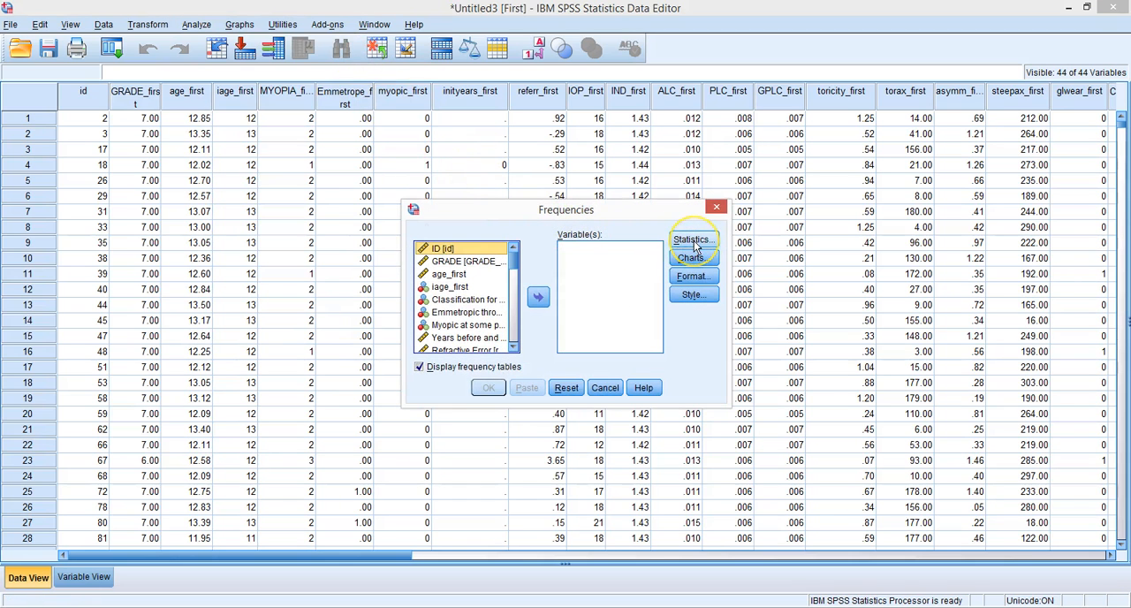
pyautogui.click(605, 212)
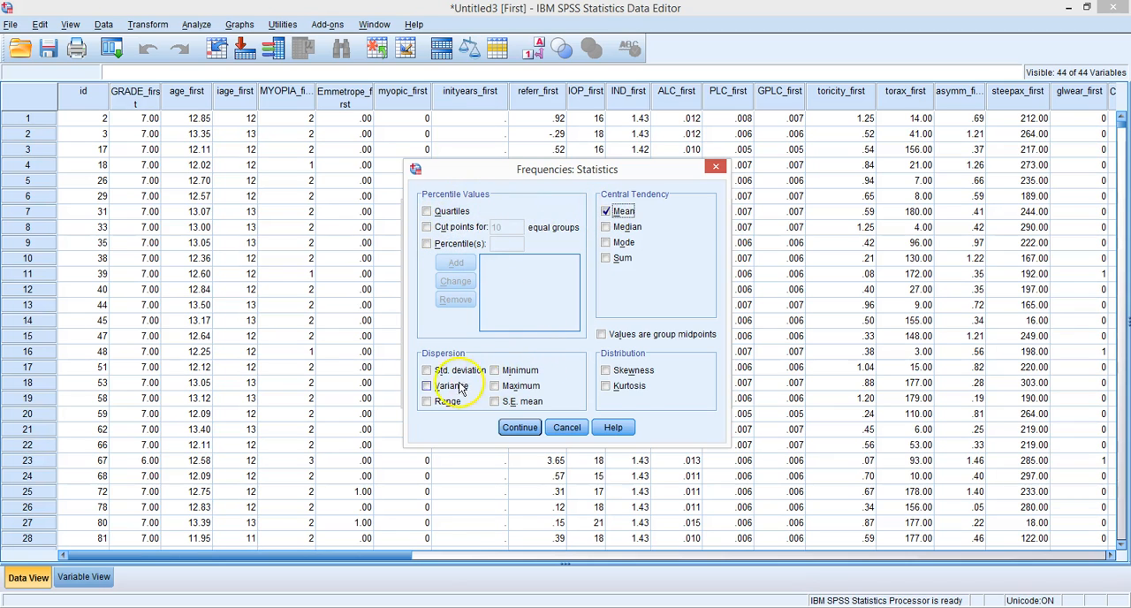
pyautogui.click(606, 371)
pyautogui.click(606, 386)
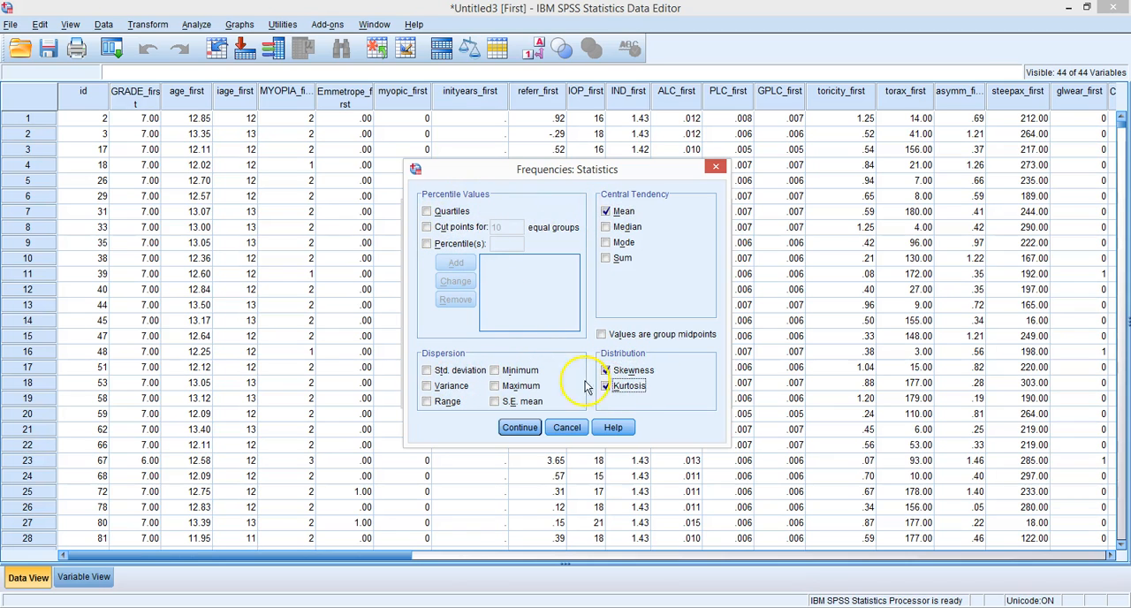
pyautogui.click(428, 371)
pyautogui.click(505, 429)
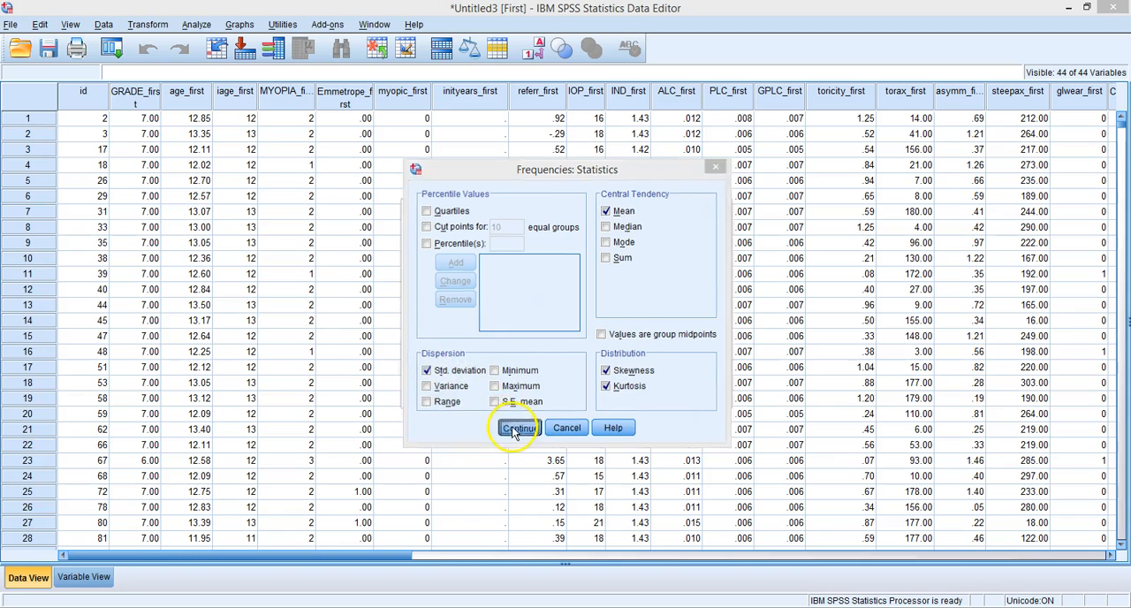
# Step: Turn off the frequency tables and add iage_first, Refractive Error and IOP OD mmHg as the analysis variables
pyautogui.click(433, 369)
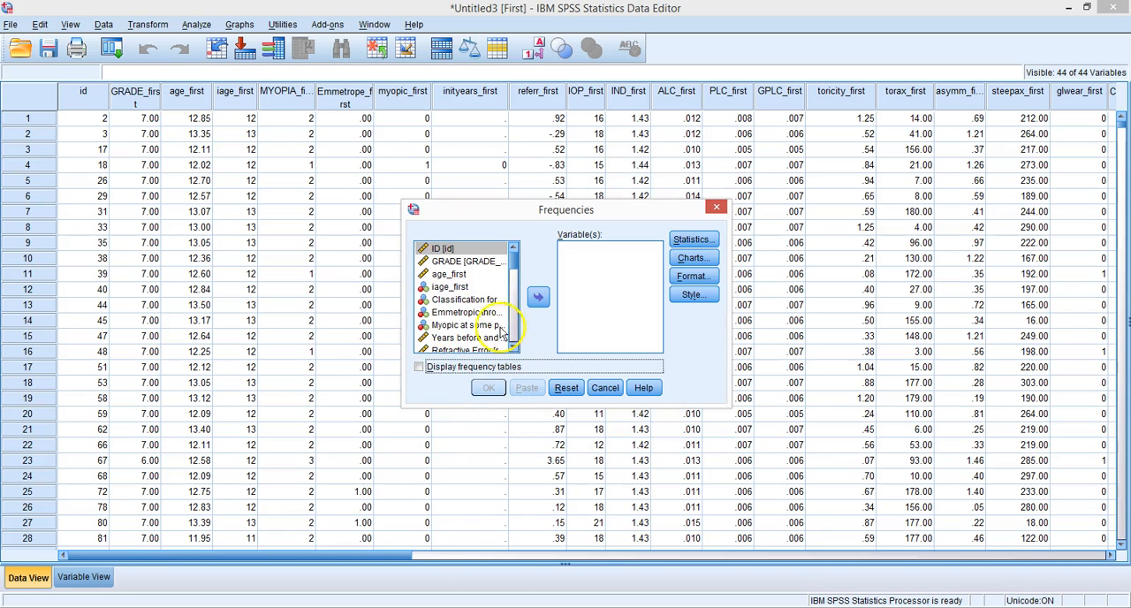
pyautogui.click(452, 288)
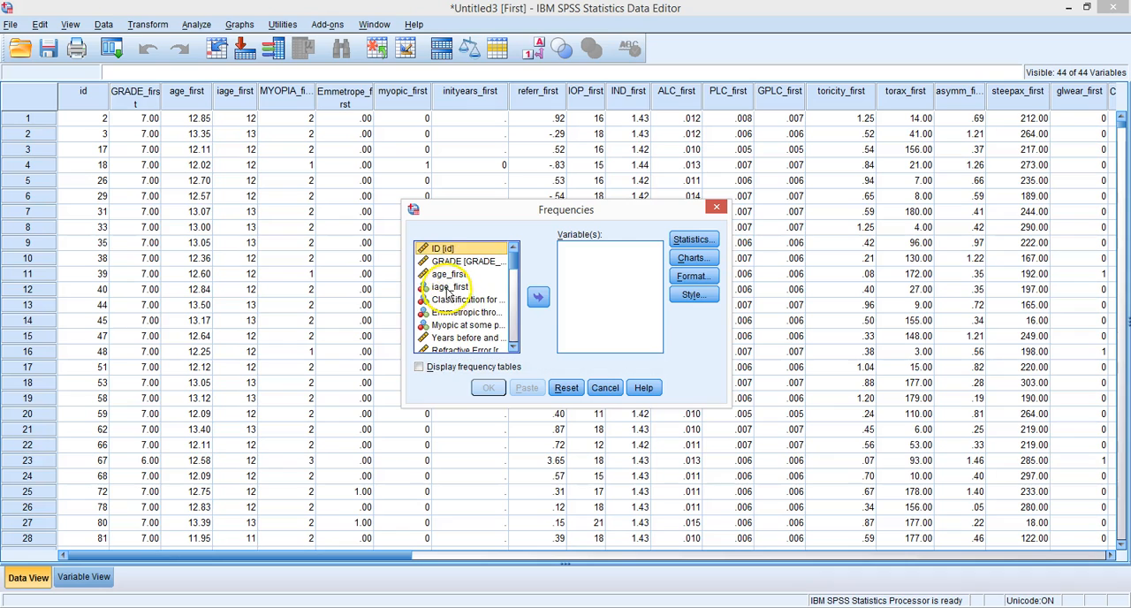
pyautogui.click(536, 300)
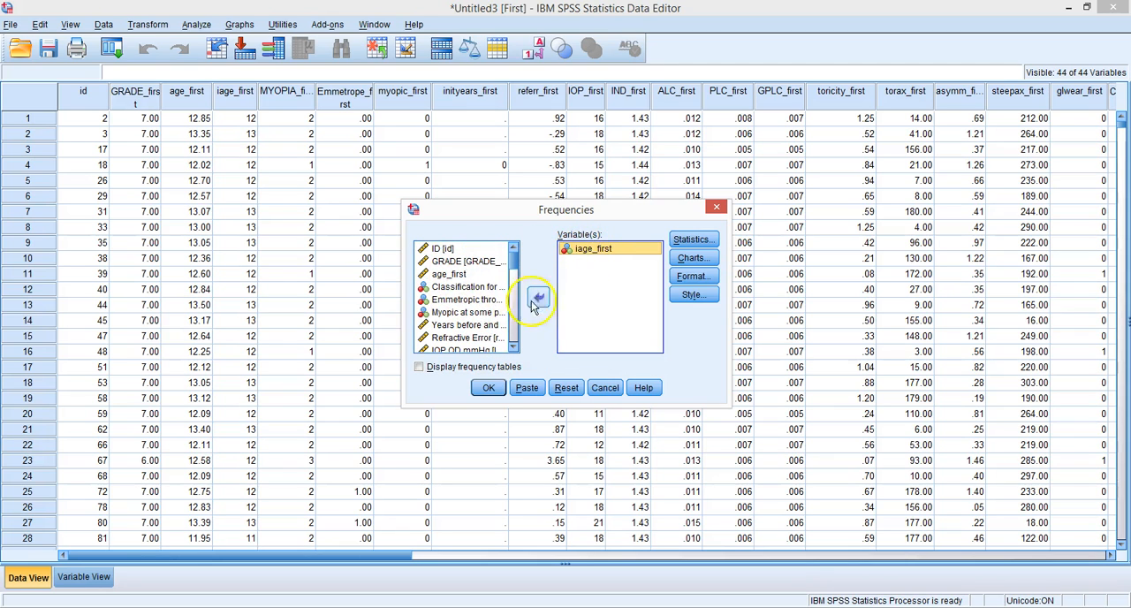
pyautogui.click(460, 339)
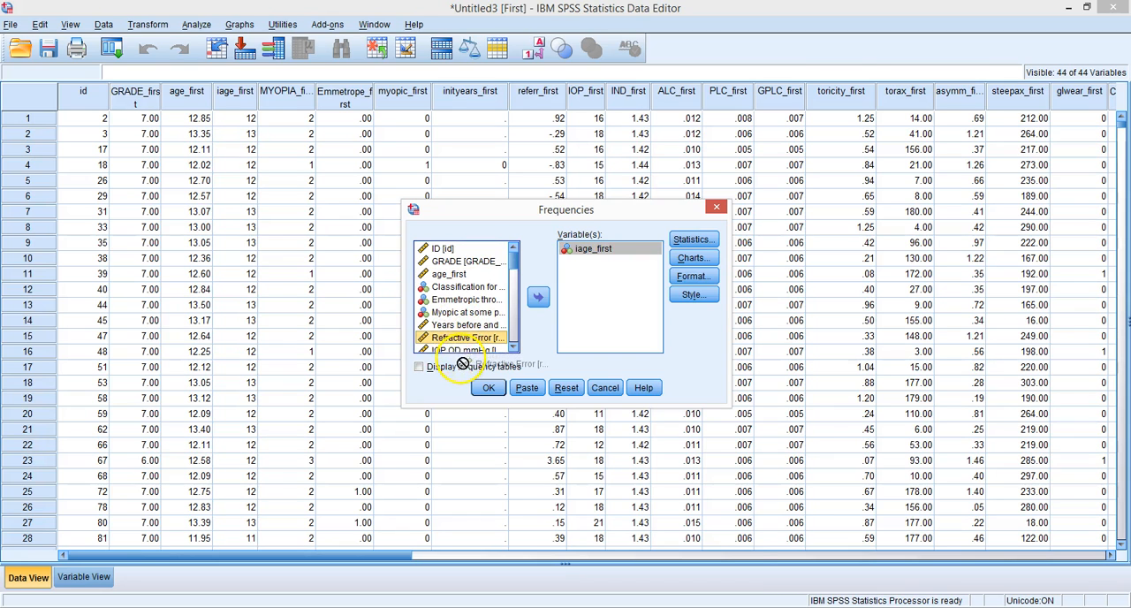
pyautogui.click(538, 297)
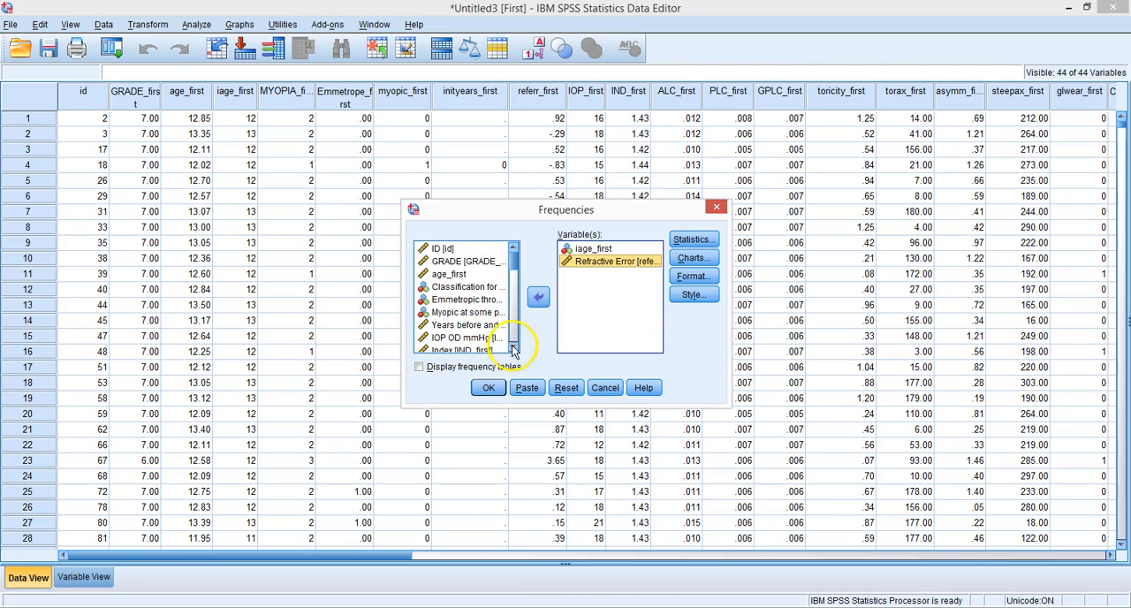
pyautogui.click(513, 348)
pyautogui.click(461, 324)
pyautogui.click(538, 297)
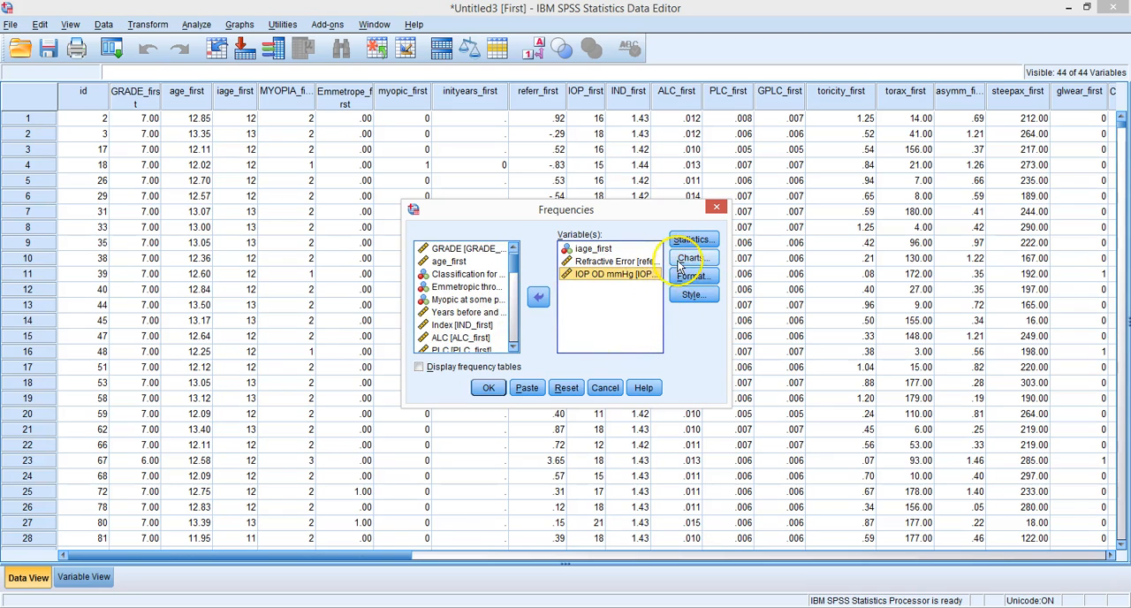
# Step: Request histograms with a normal curve and run the Frequencies analysis
pyautogui.click(682, 259)
pyautogui.click(494, 301)
pyautogui.click(508, 317)
pyautogui.click(518, 384)
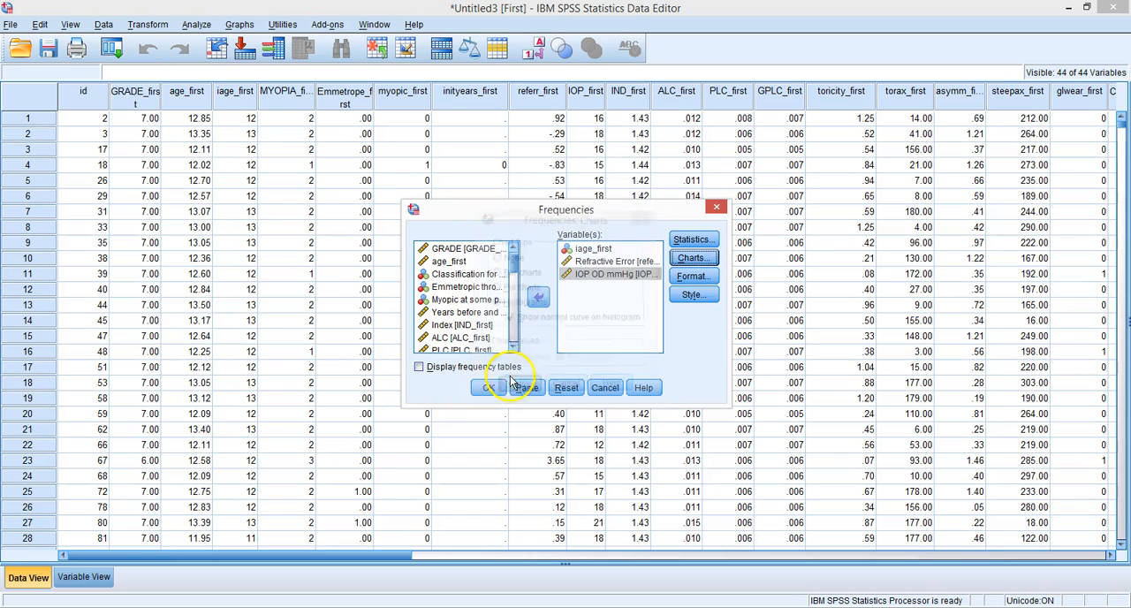
pyautogui.click(449, 376)
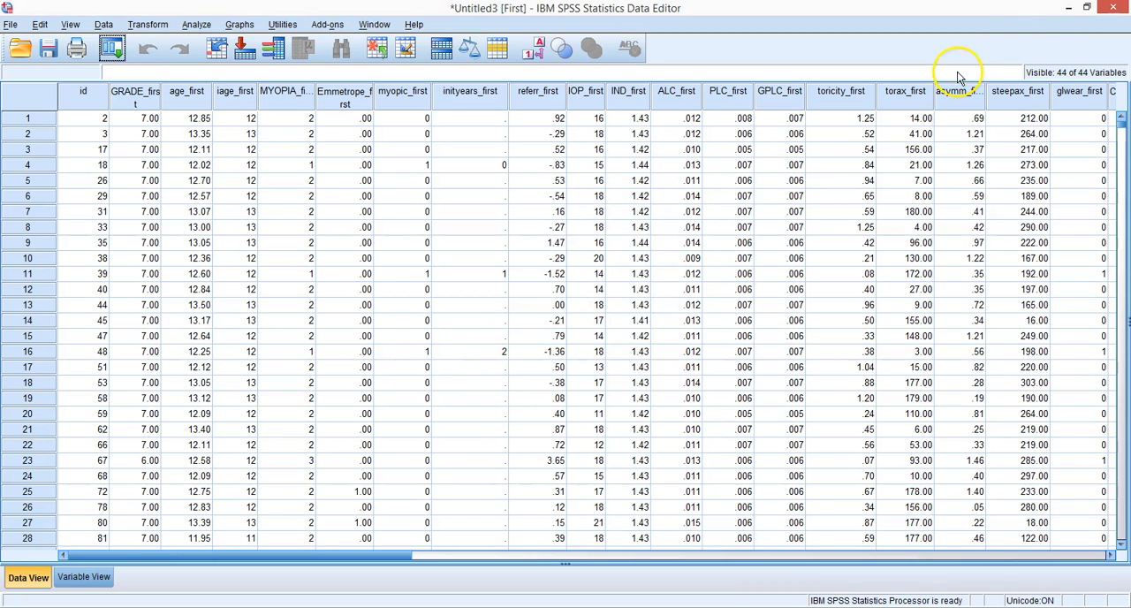
# Step: Place the First dataset window beside the output viewer and compare the Statistics tables of the two Frequencies runs
pyautogui.click(1085, 7)
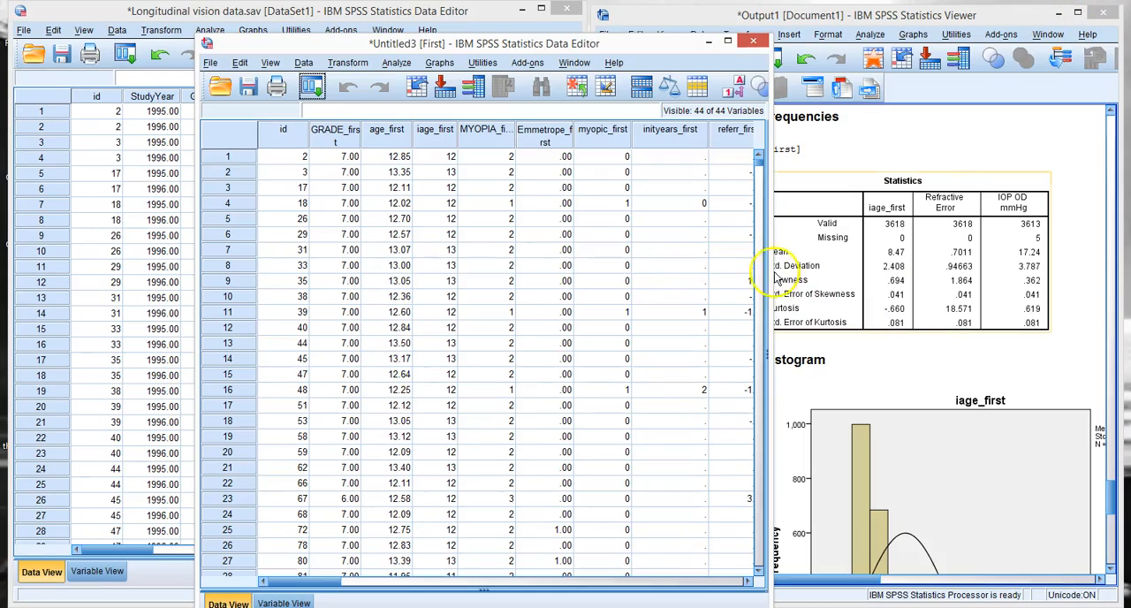
pyautogui.moveTo(661, 50); pyautogui.dragTo(470, 18)
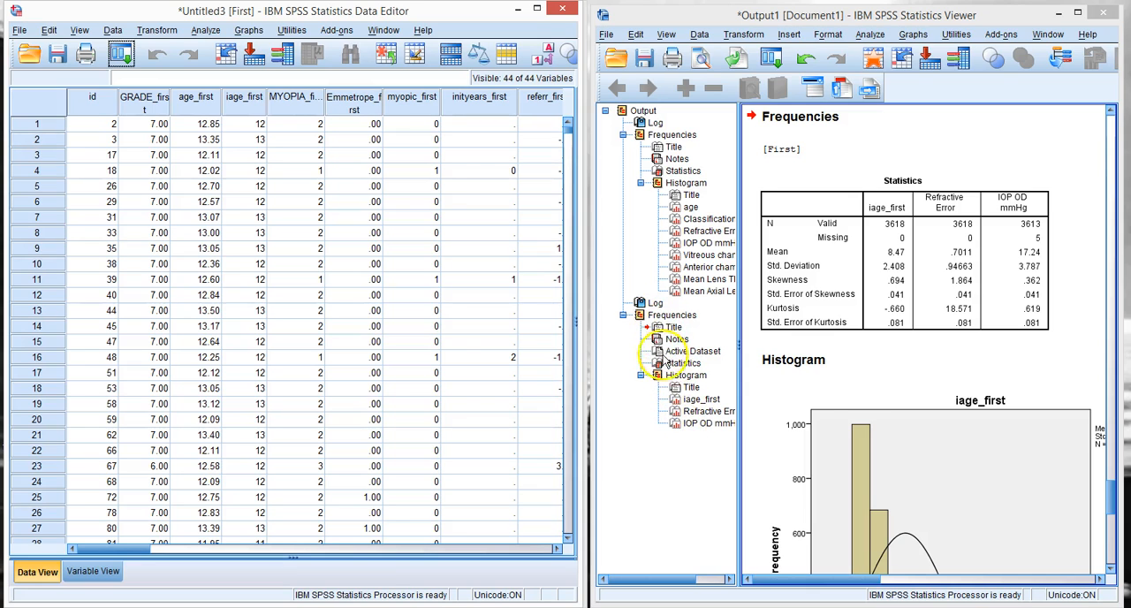
pyautogui.click(682, 171)
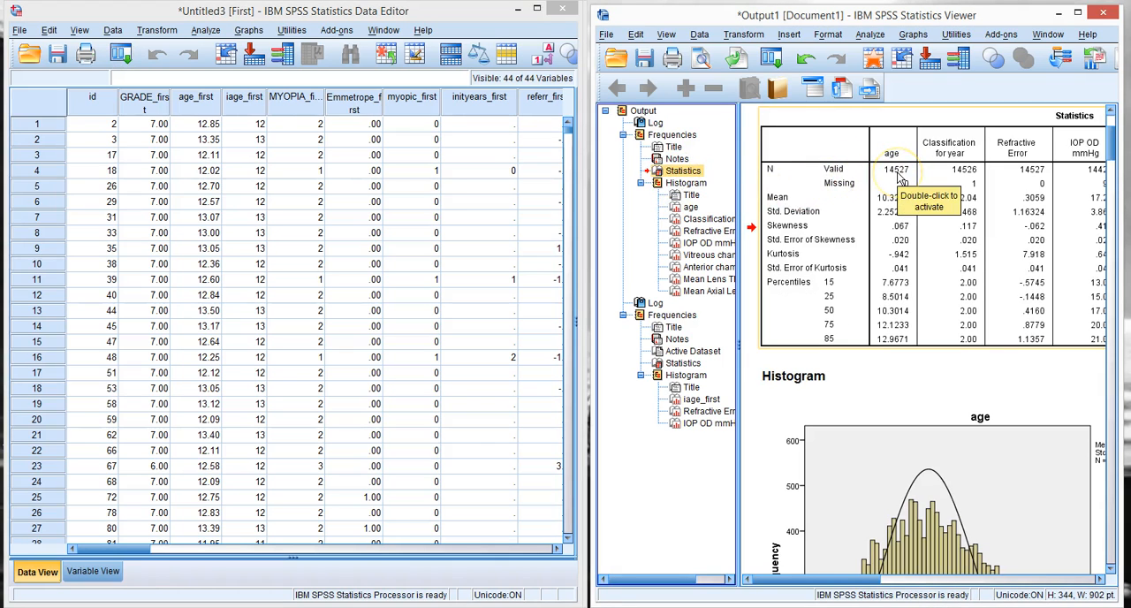
pyautogui.click(667, 364)
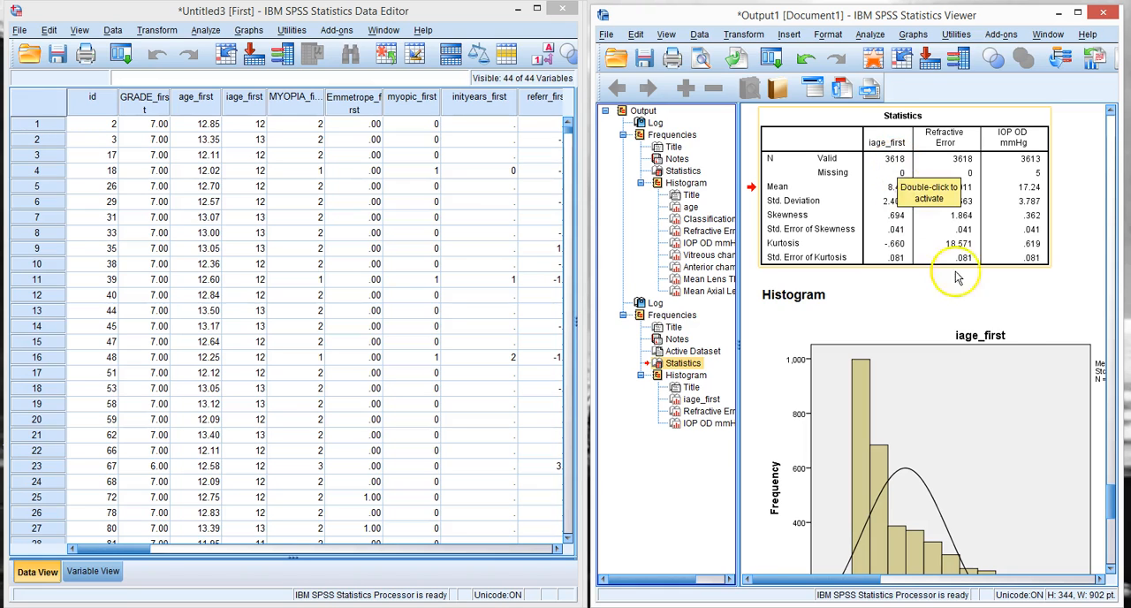
# Step: Examine the iage_first, Refractive Error and IOP OD mmHg histograms produced from the First dataset
pyautogui.moveTo(1106, 494)
pyautogui.mouseDown()
pyautogui.moveTo(1108, 523)
pyautogui.moveTo(1106, 509)
pyautogui.mouseUp()
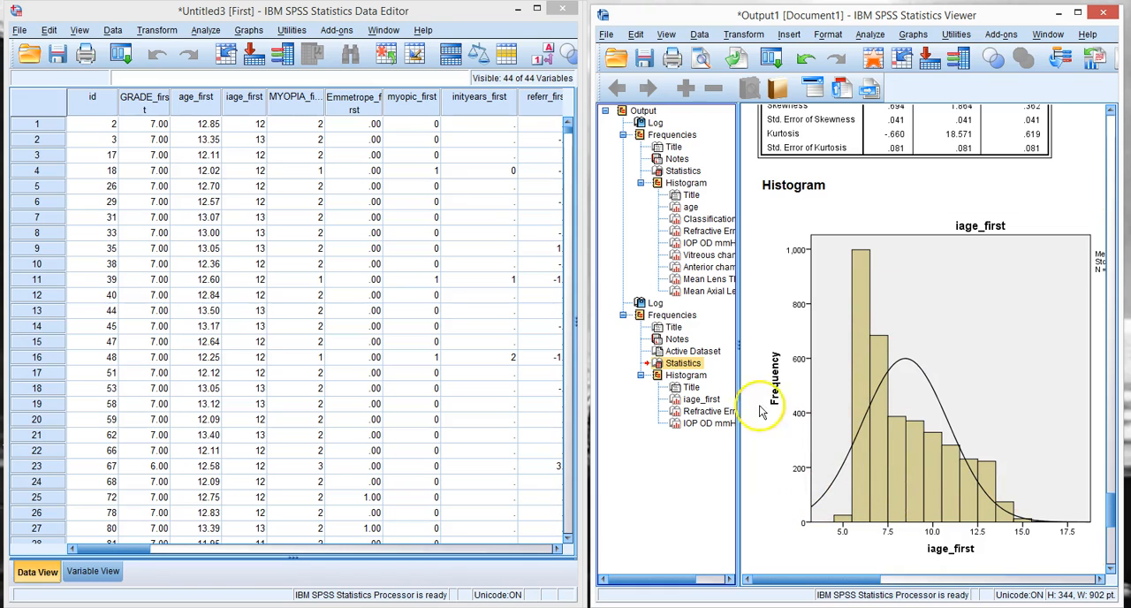
pyautogui.click(693, 413)
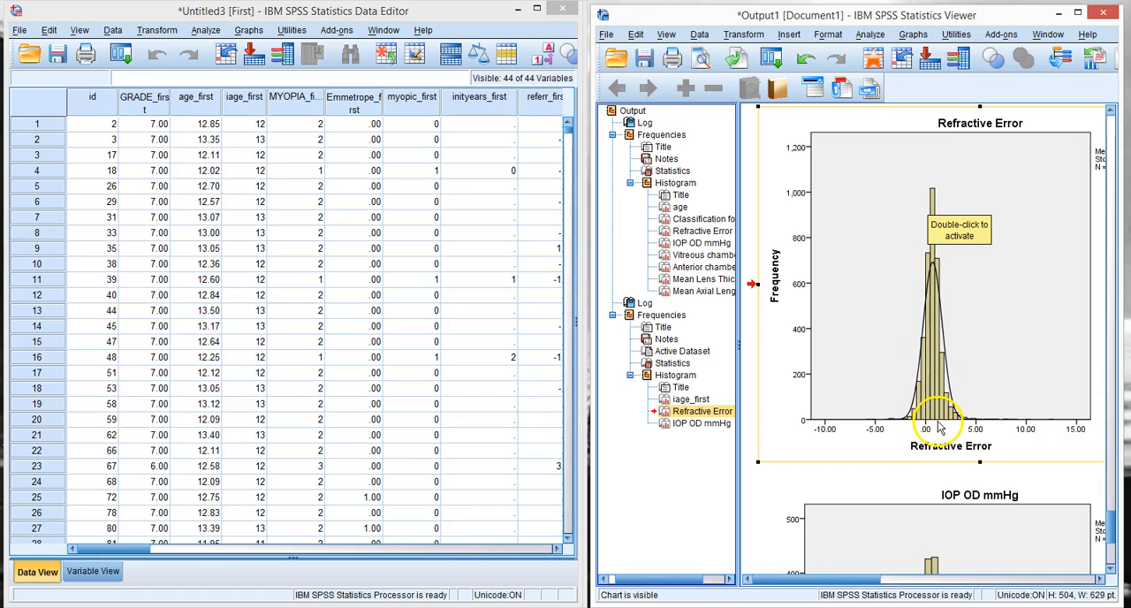
pyautogui.click(700, 424)
pyautogui.click(845, 431)
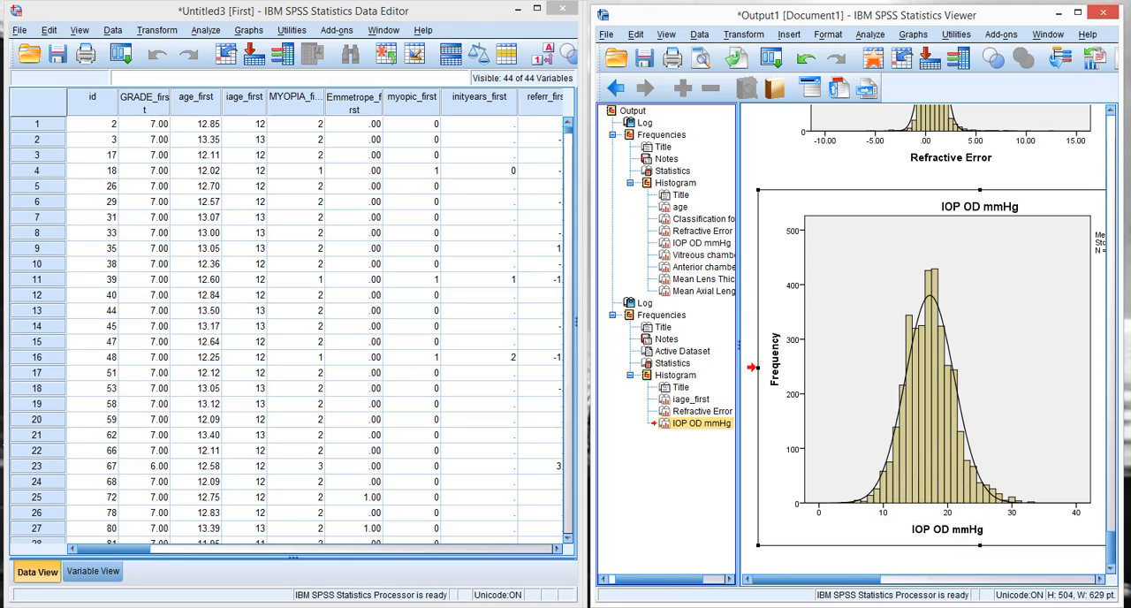
# Step: Maximize the output viewer and review the Statistics table for First, followed by the one for the full longitudinal data
pyautogui.click(1078, 12)
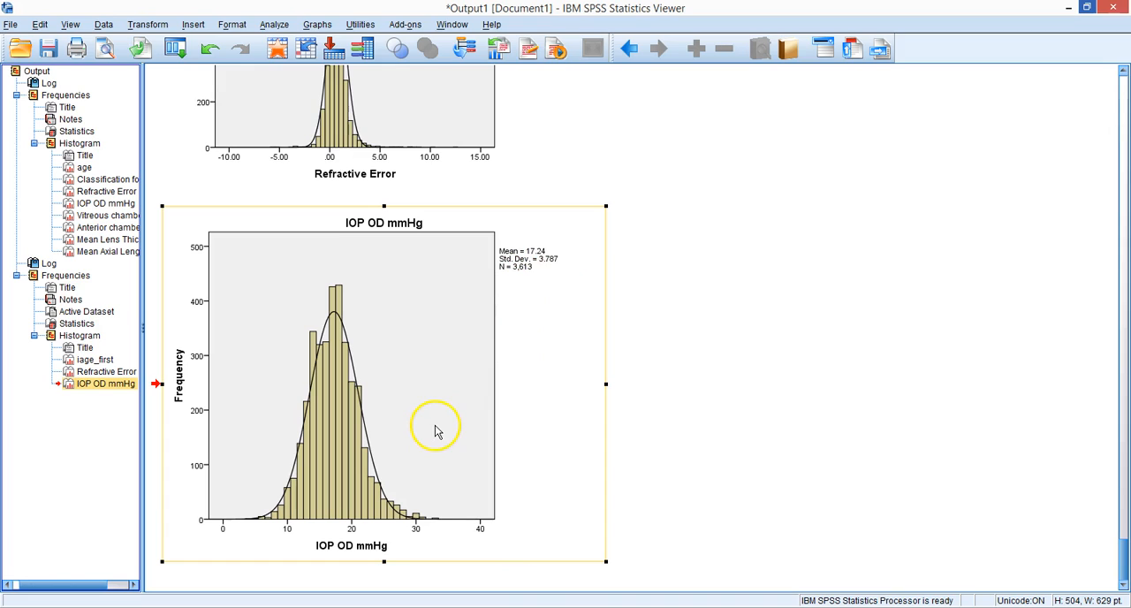
pyautogui.click(65, 325)
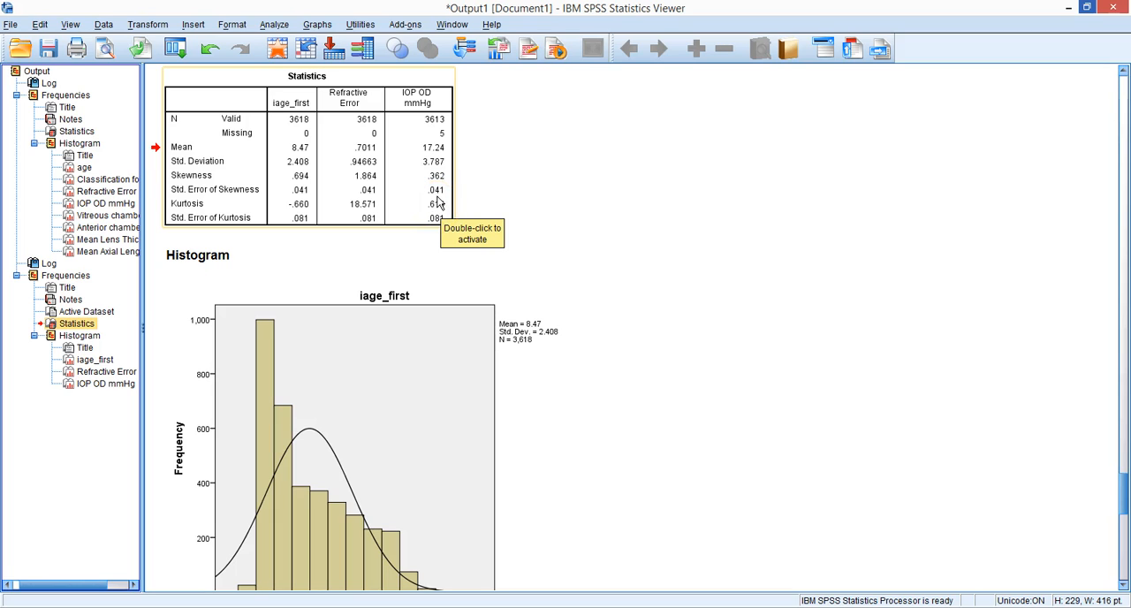
pyautogui.click(77, 131)
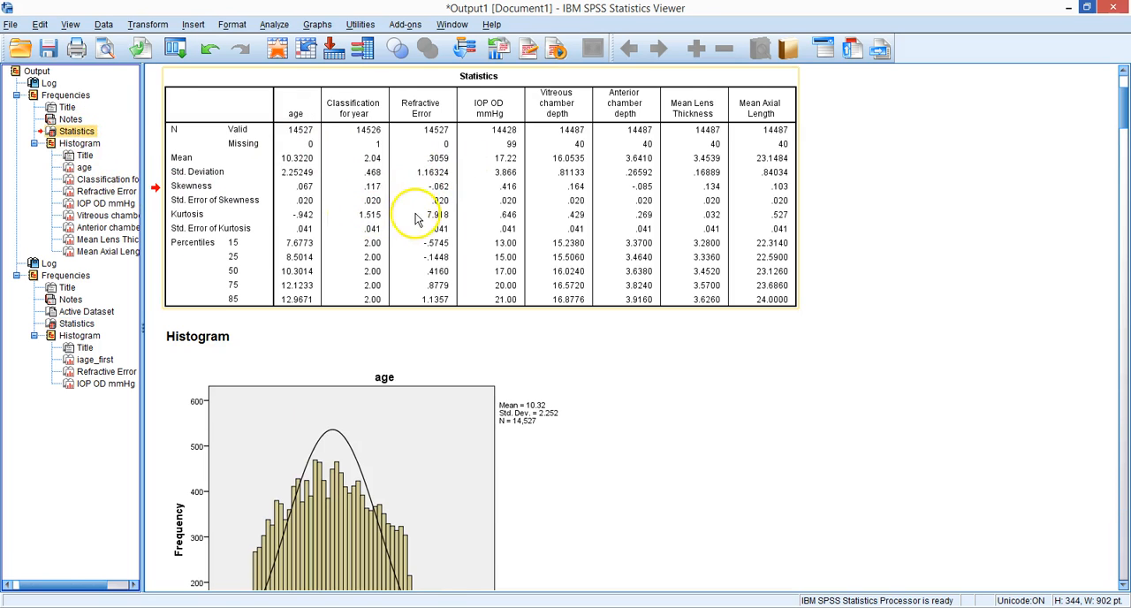